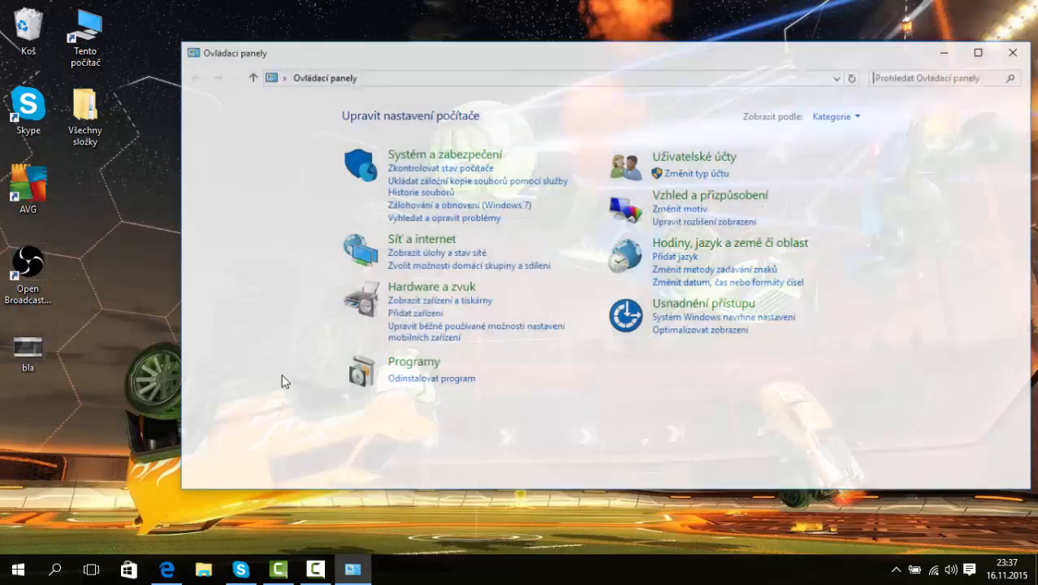
# Open Správa počítače from the administrative tools in Systém a zabezpečení and display its Správa disků view.
pyautogui.click(476, 162)
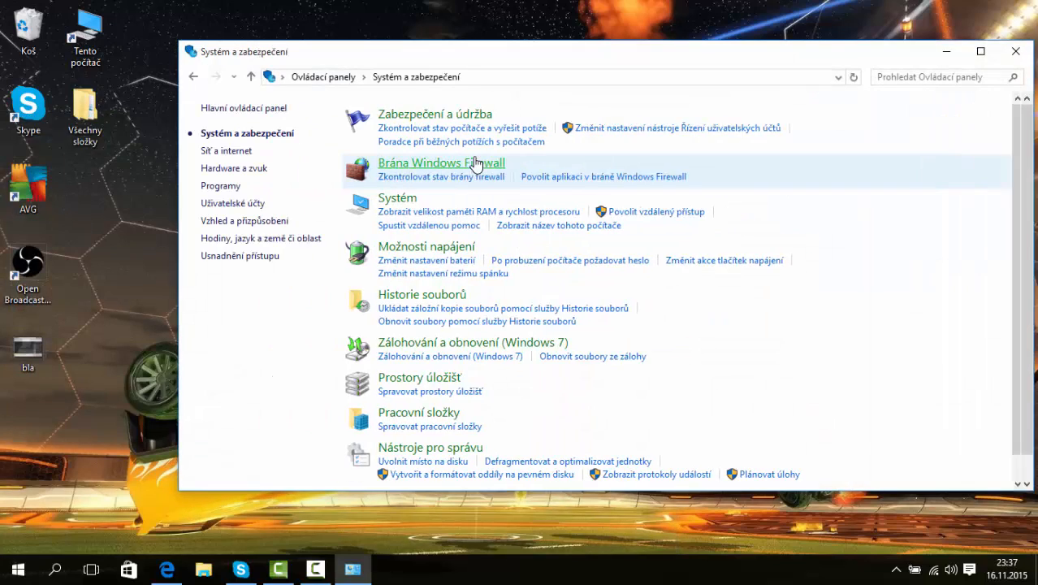
pyautogui.scroll(-1, 505, 389)
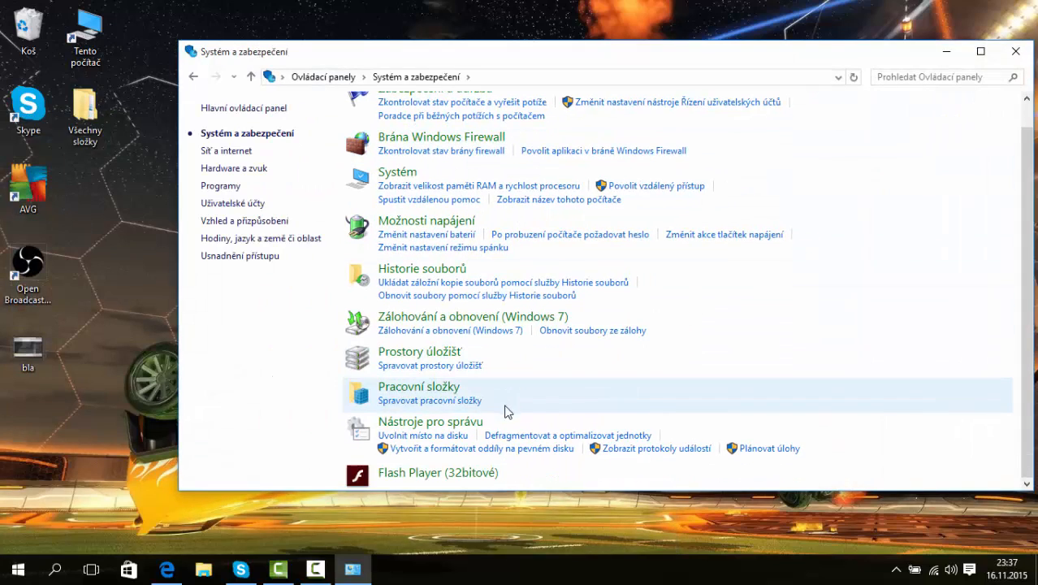
pyautogui.click(428, 423)
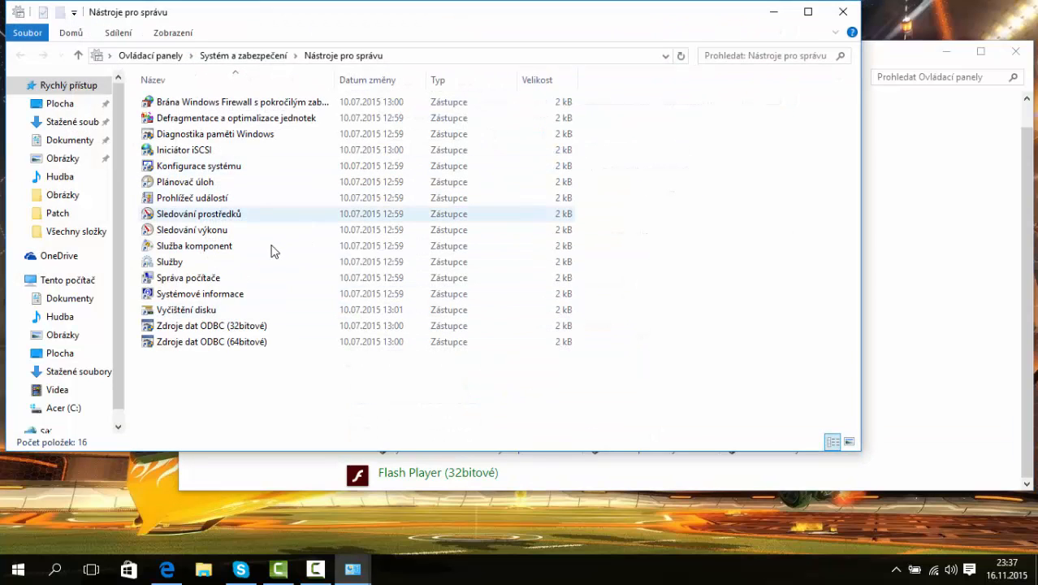
pyautogui.click(222, 279)
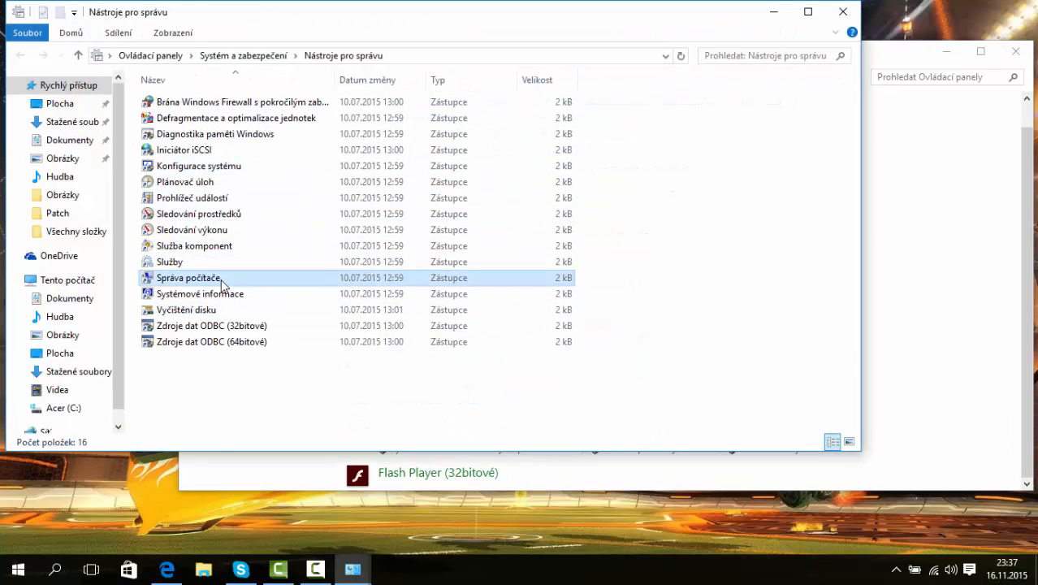
pyautogui.doubleClick(317, 279)
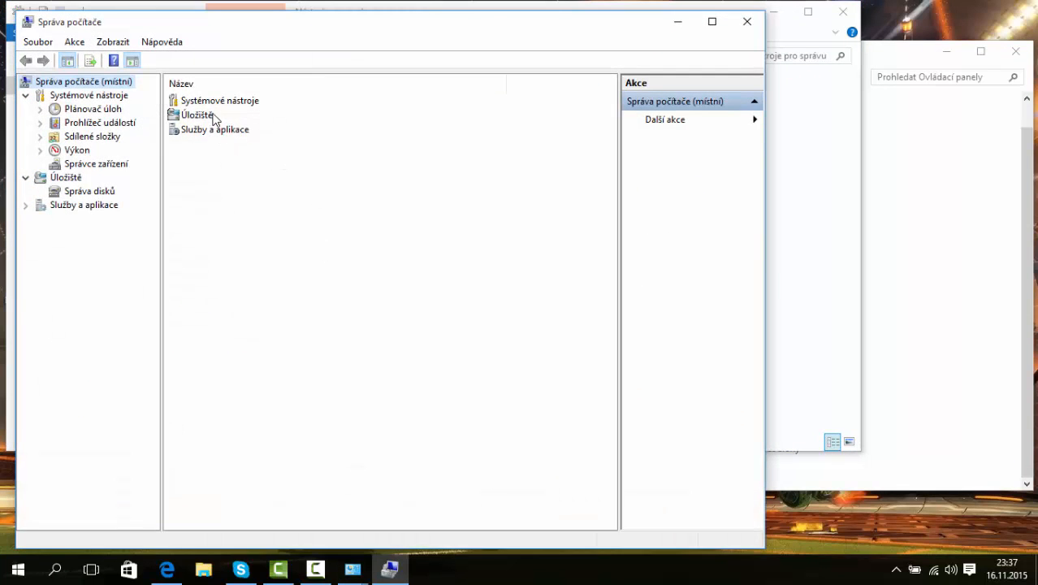
pyautogui.doubleClick(212, 115)
pyautogui.doubleClick(214, 103)
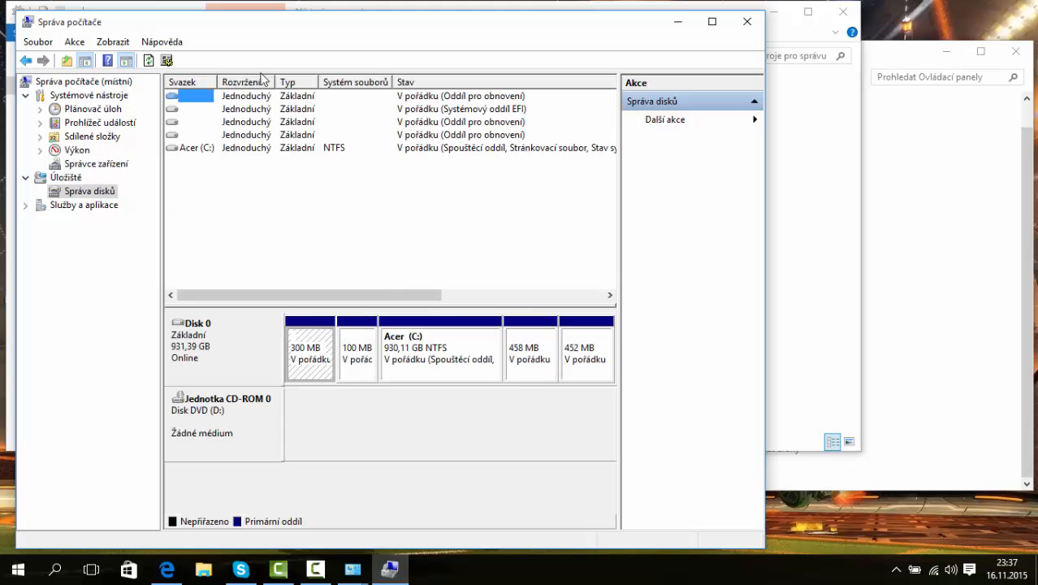
# Start creating a virtual hard disk stored in the Documents folder under the file name Disk.1 as a .vhd file.
pyautogui.click(81, 42)
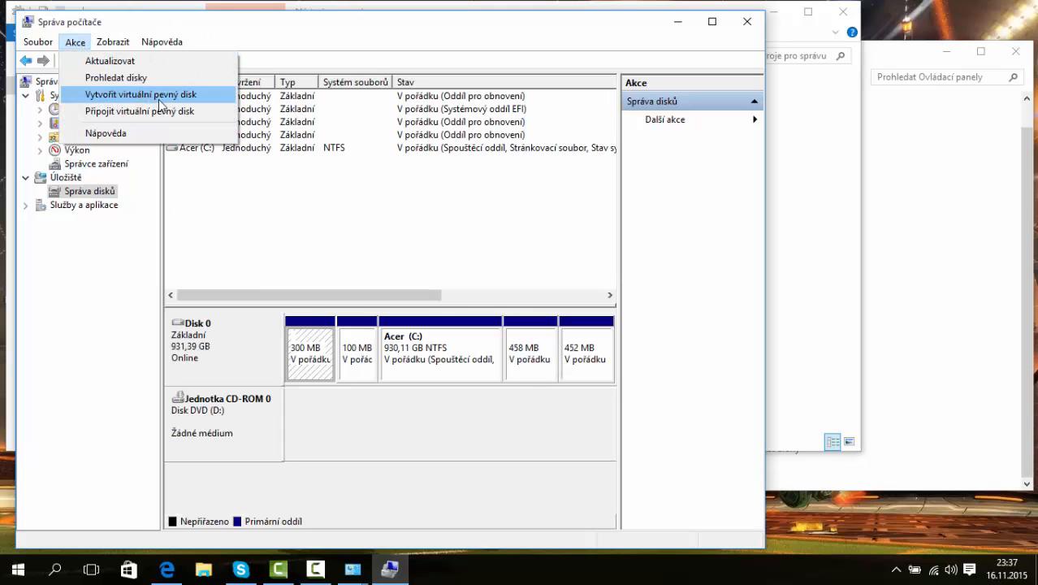
pyautogui.click(172, 97)
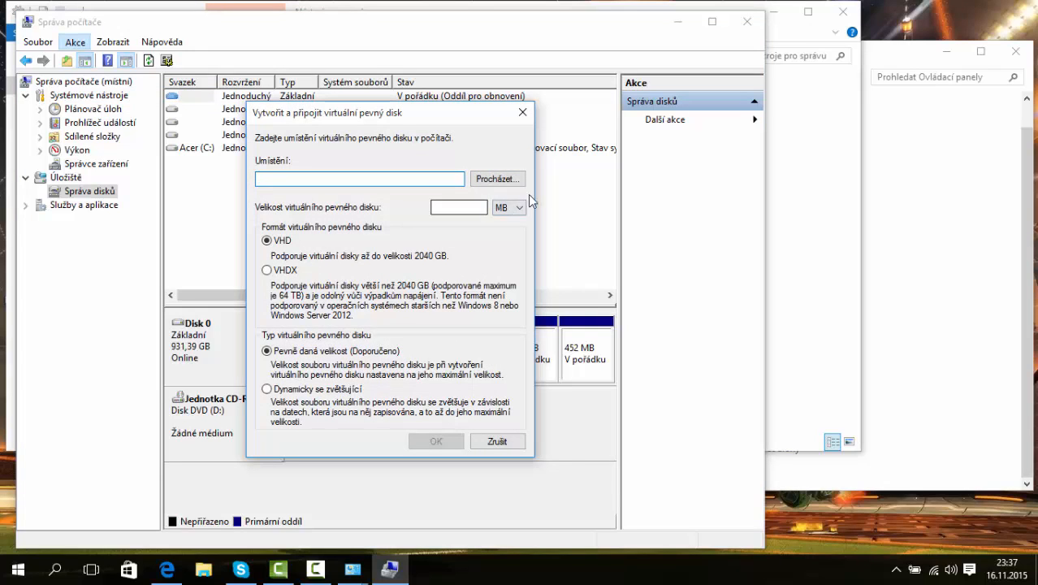
pyautogui.click(494, 180)
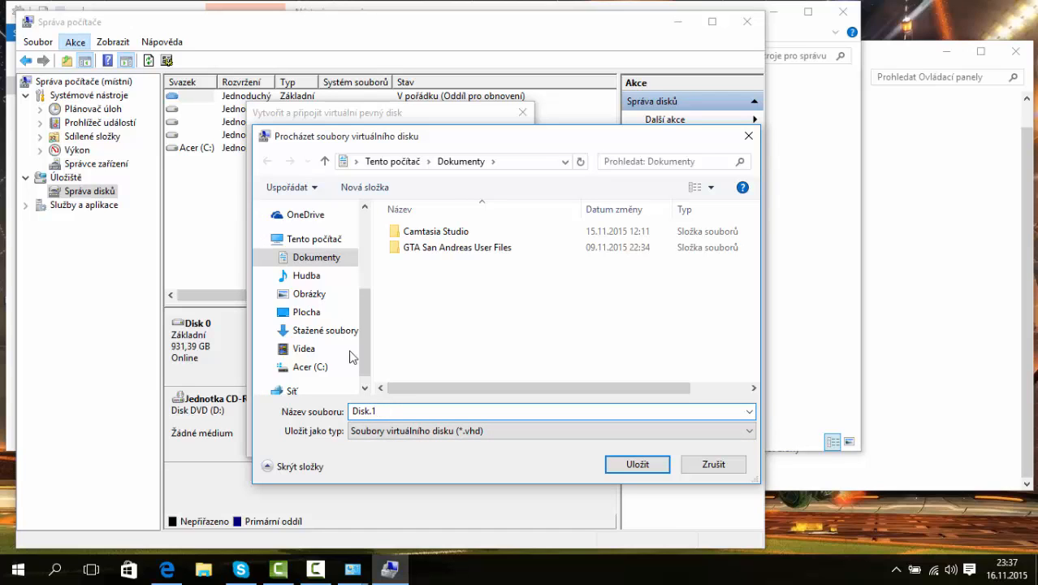
pyautogui.click(637, 463)
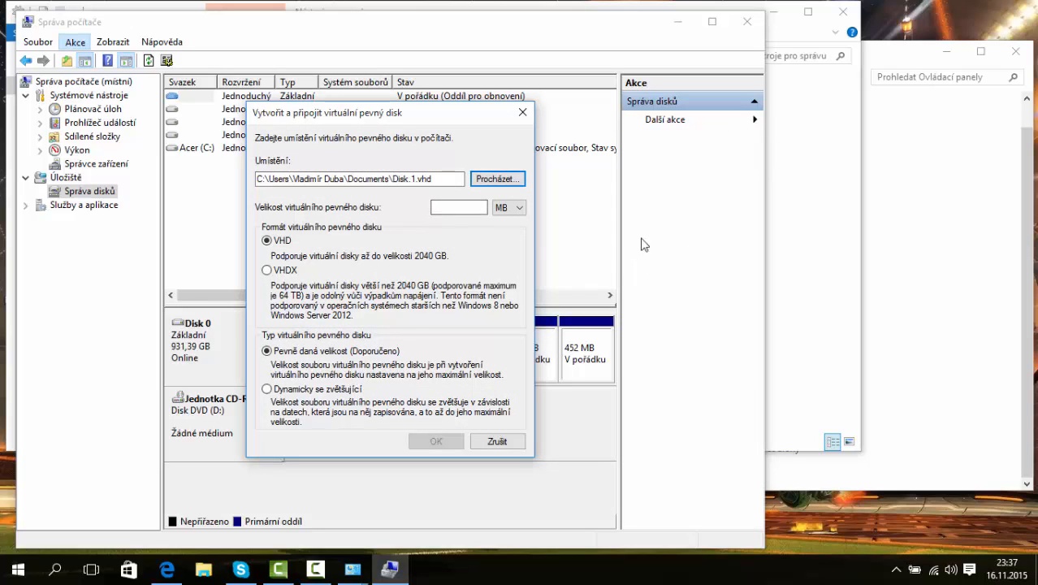
# Set the virtual disk size to 300 MB, keeping VHD format and fixed size, and create the disk.
pyautogui.click(519, 208)
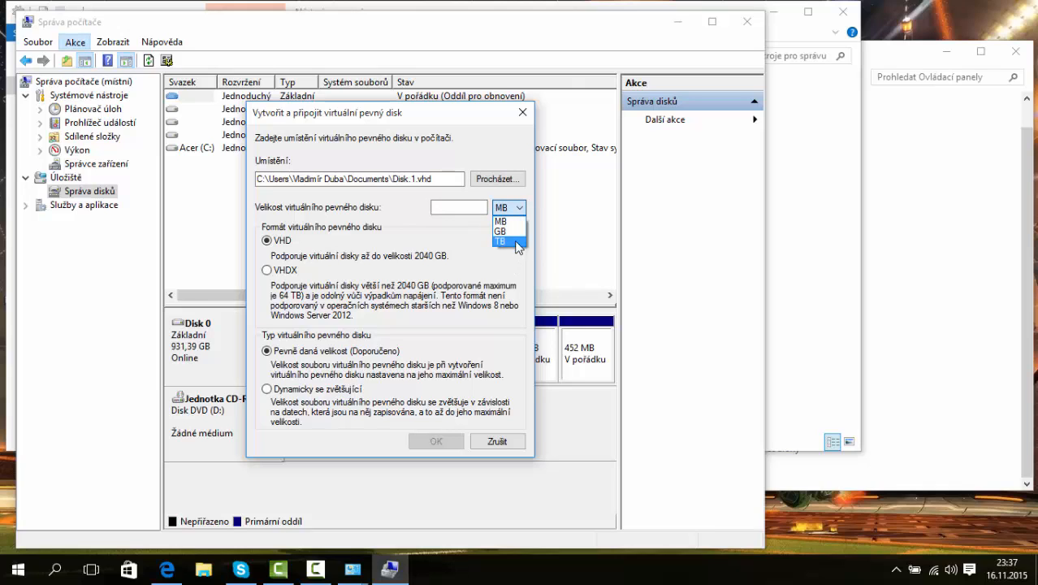
pyautogui.click(514, 209)
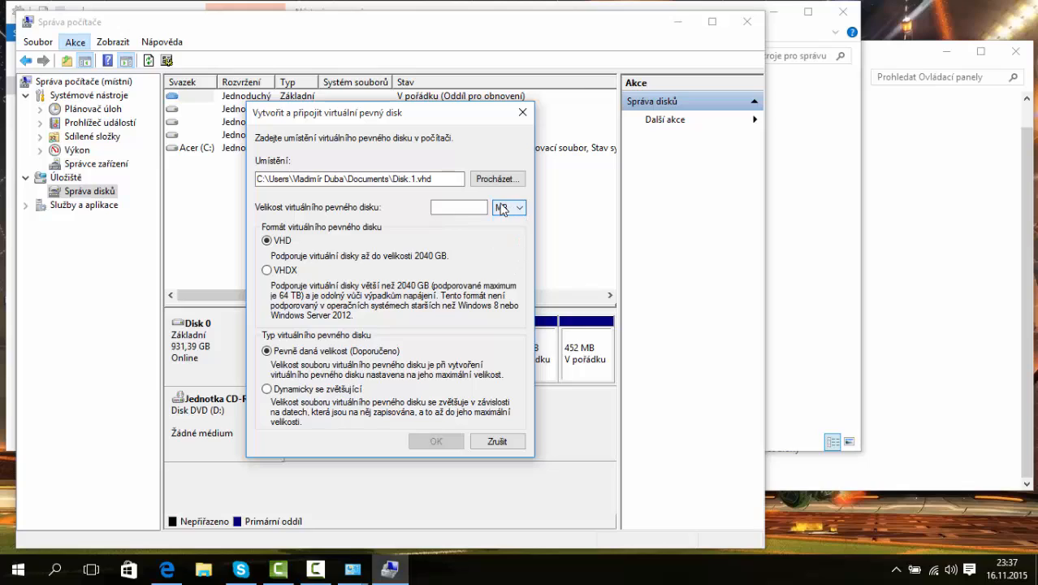
pyautogui.click(457, 205)
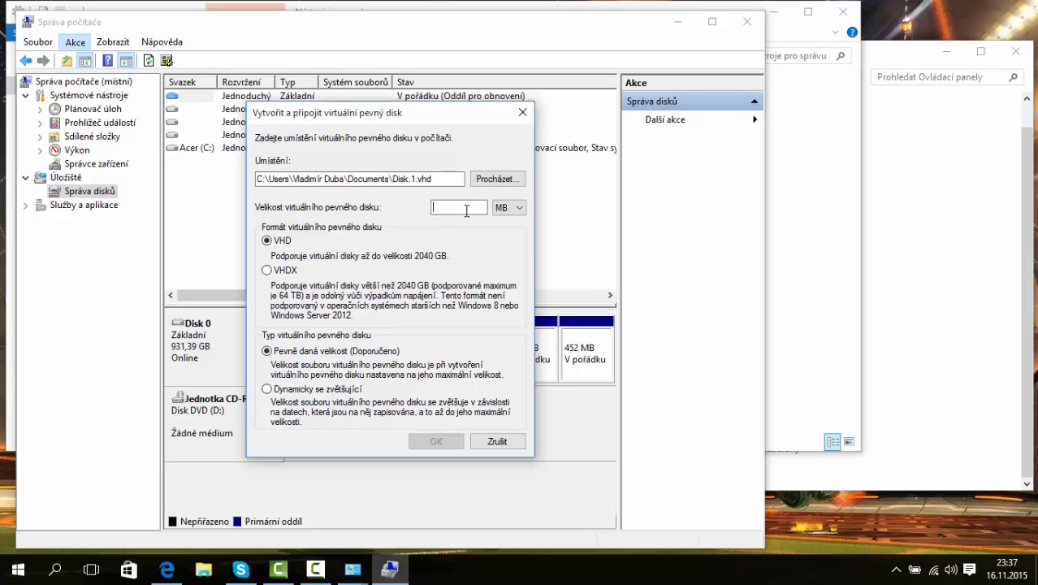
pyautogui.write('300')
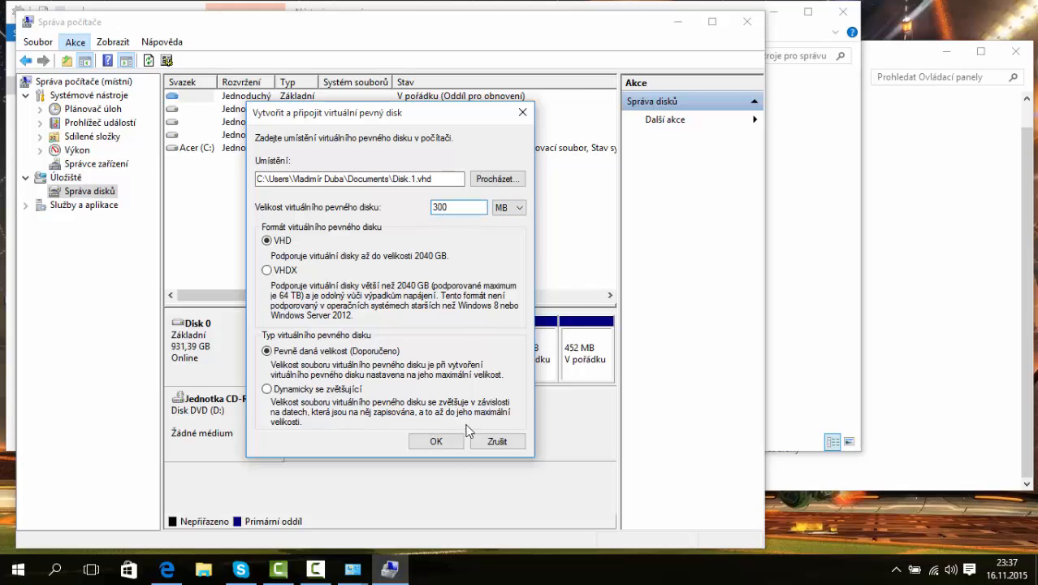
pyautogui.click(436, 441)
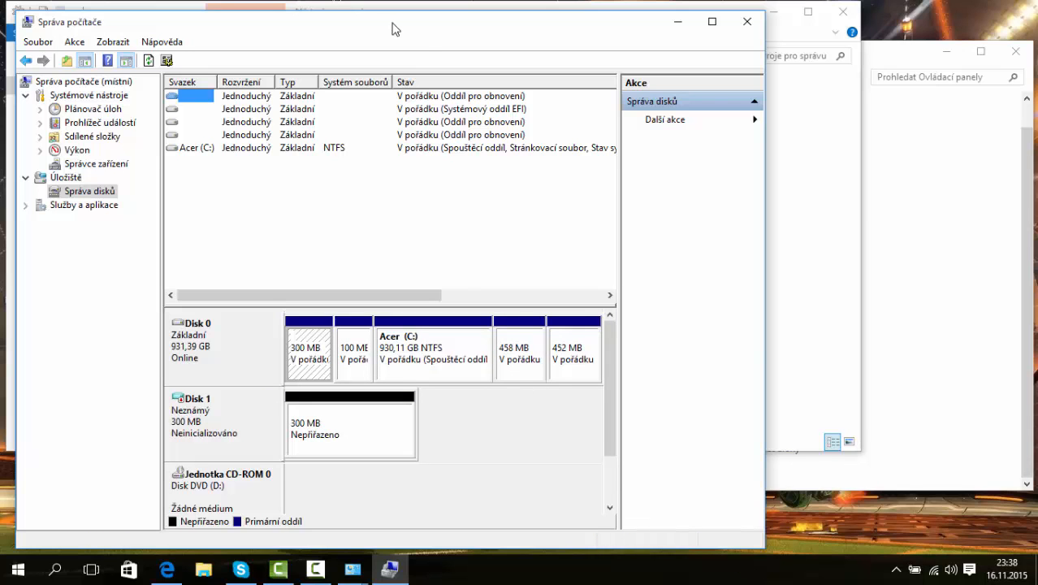
# Move the open windows aside, check the Dokumenty folder for the Disk.1 file, and close the folder.
pyautogui.moveTo(392, 29); pyautogui.dragTo(679, 357)
pyautogui.click(908, 57)
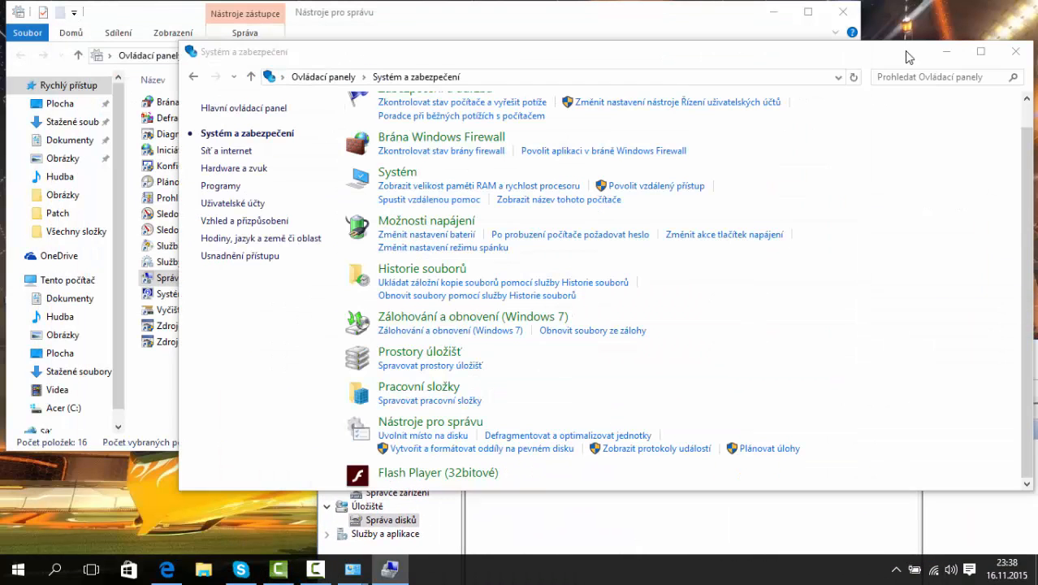
pyautogui.moveTo(109, 23); pyautogui.dragTo(235, 203)
pyautogui.doubleClick(85, 37)
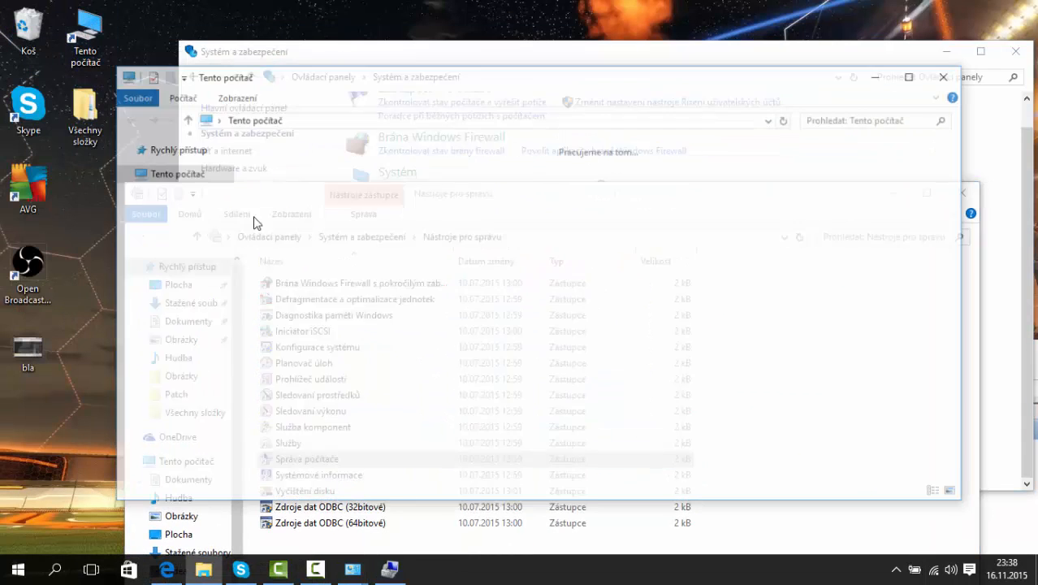
pyautogui.doubleClick(347, 189)
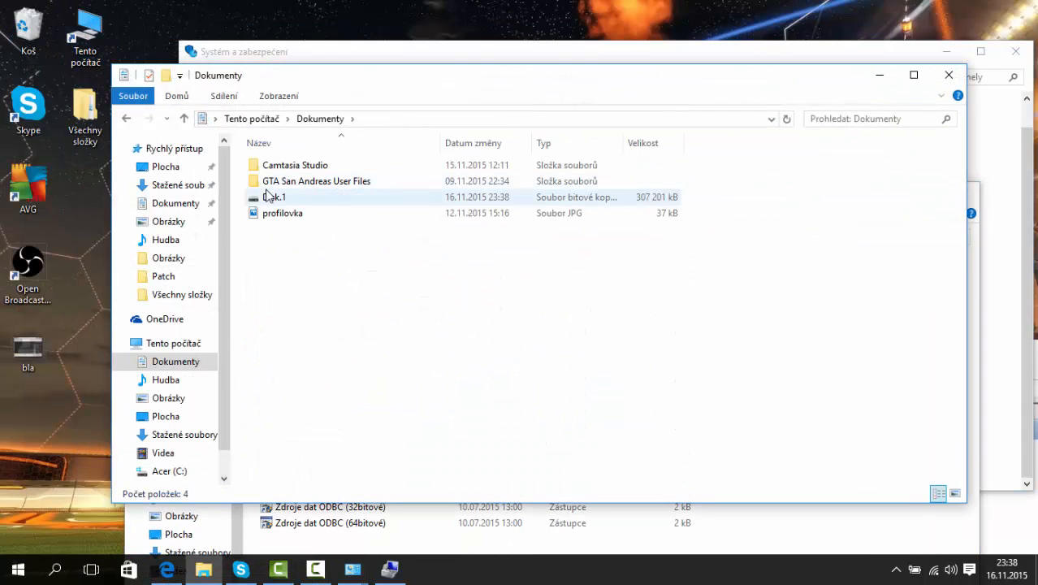
pyautogui.click(949, 77)
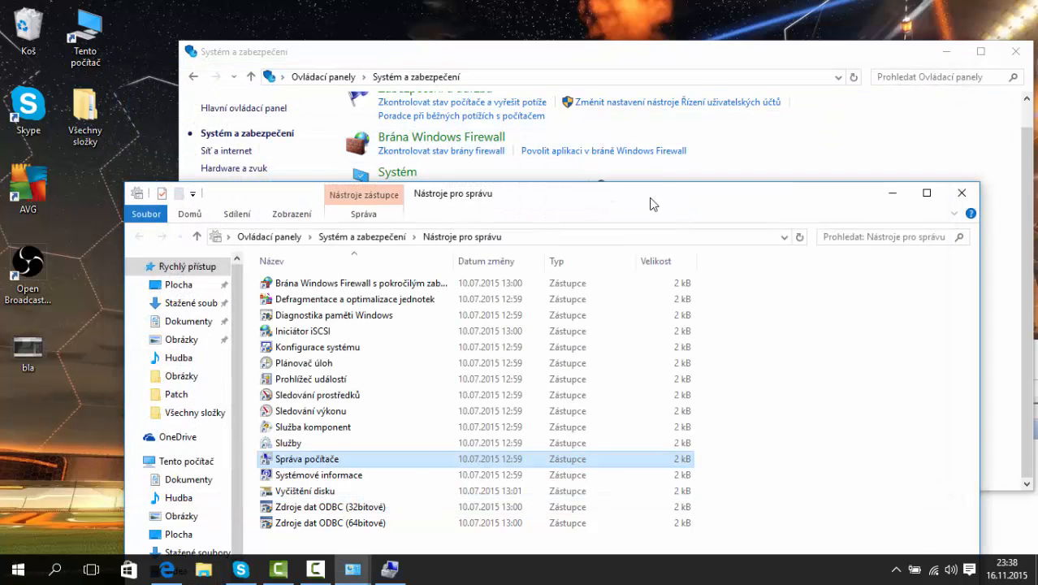
# Bring Správa počítače back into view and initialize Disk 1 with the GPT partition style.
pyautogui.moveTo(651, 200); pyautogui.dragTo(147, 275)
pyautogui.click(390, 568)
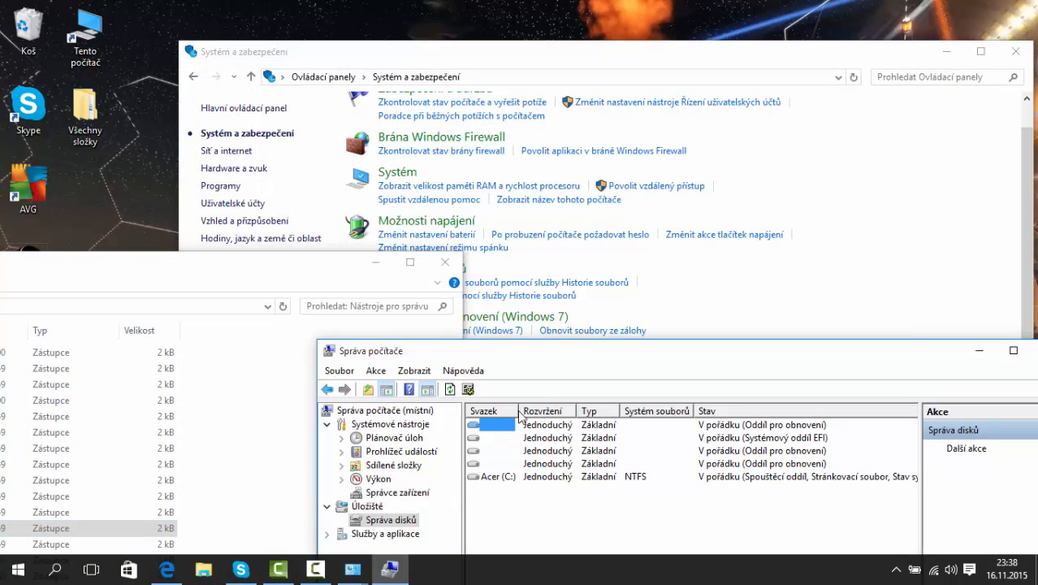
pyautogui.moveTo(591, 342); pyautogui.dragTo(476, 31)
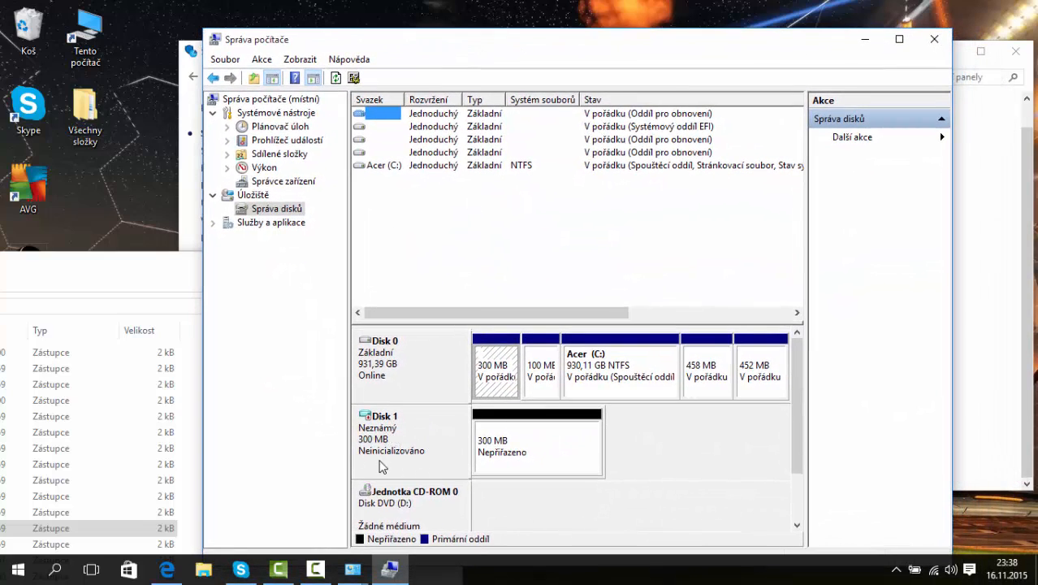
pyautogui.rightClick(417, 429)
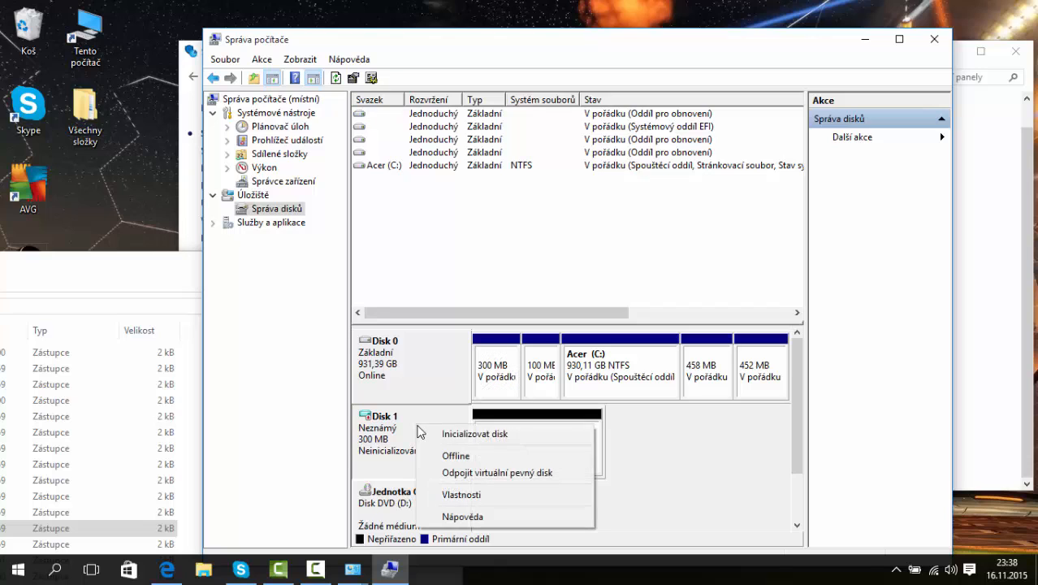
pyautogui.click(497, 436)
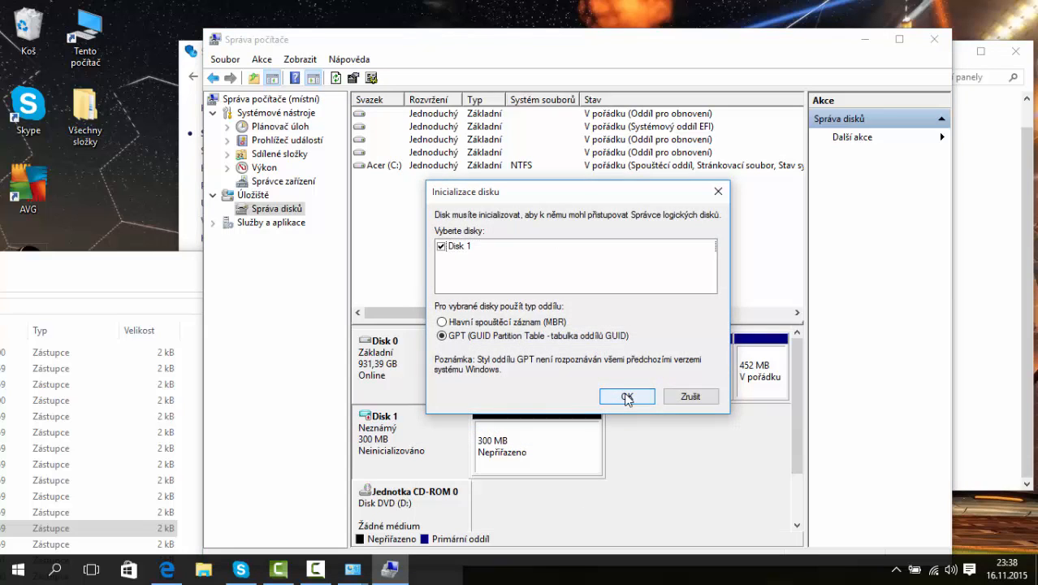
pyautogui.click(627, 396)
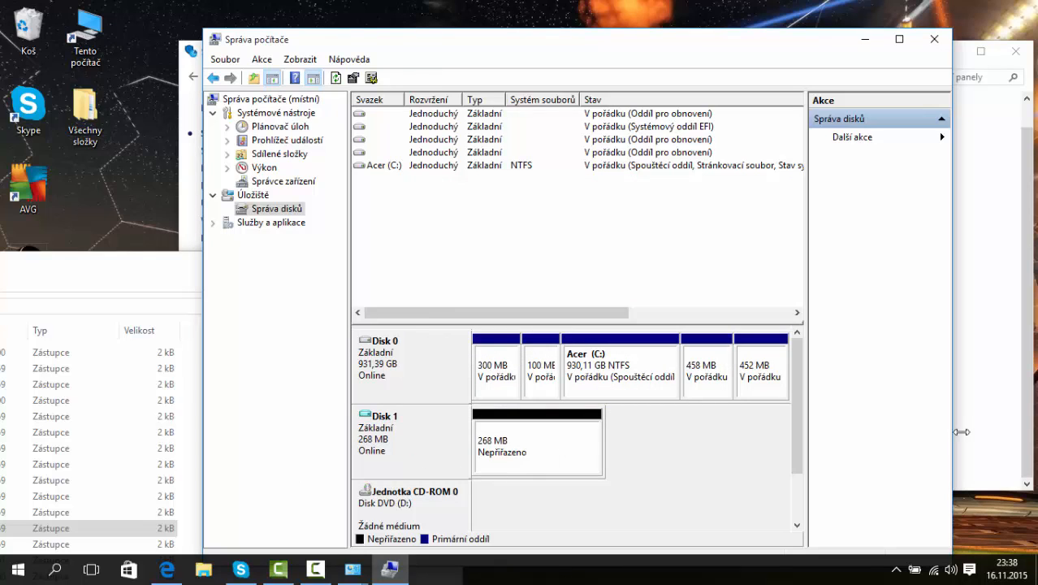
# Start a new simple volume in the unallocated space of Disk 1 with a size of 266 MB.
pyautogui.moveTo(793, 410)
pyautogui.mouseDown()
pyautogui.moveTo(808, 457)
pyautogui.moveTo(812, 410)
pyautogui.mouseUp()
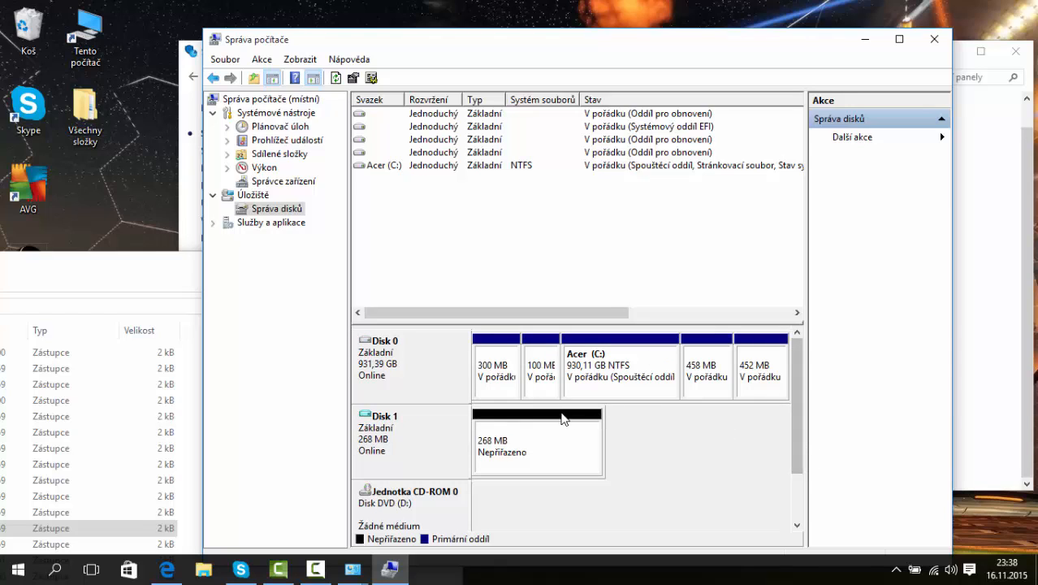
pyautogui.rightClick(501, 442)
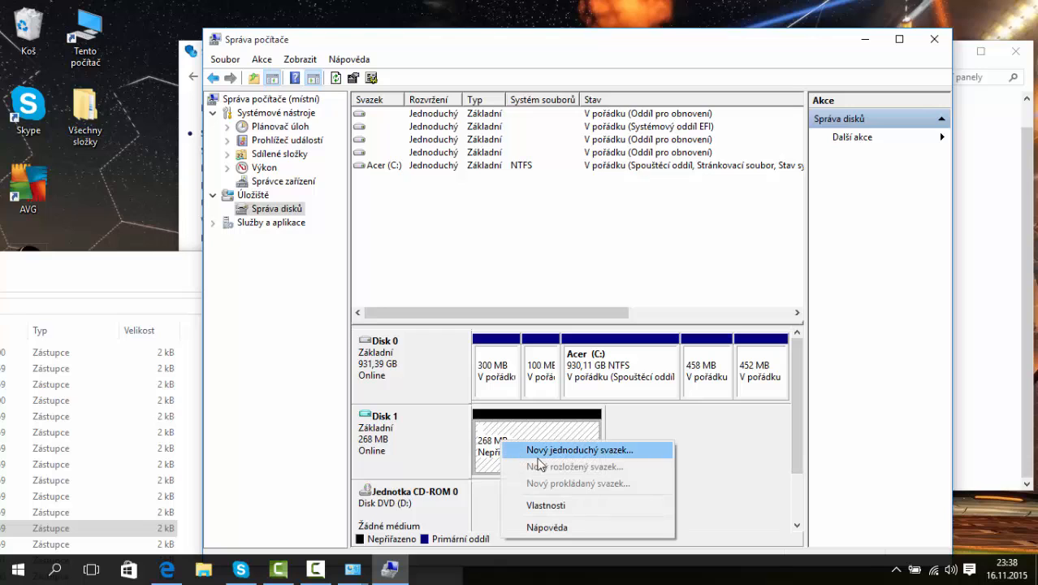
pyautogui.click(624, 456)
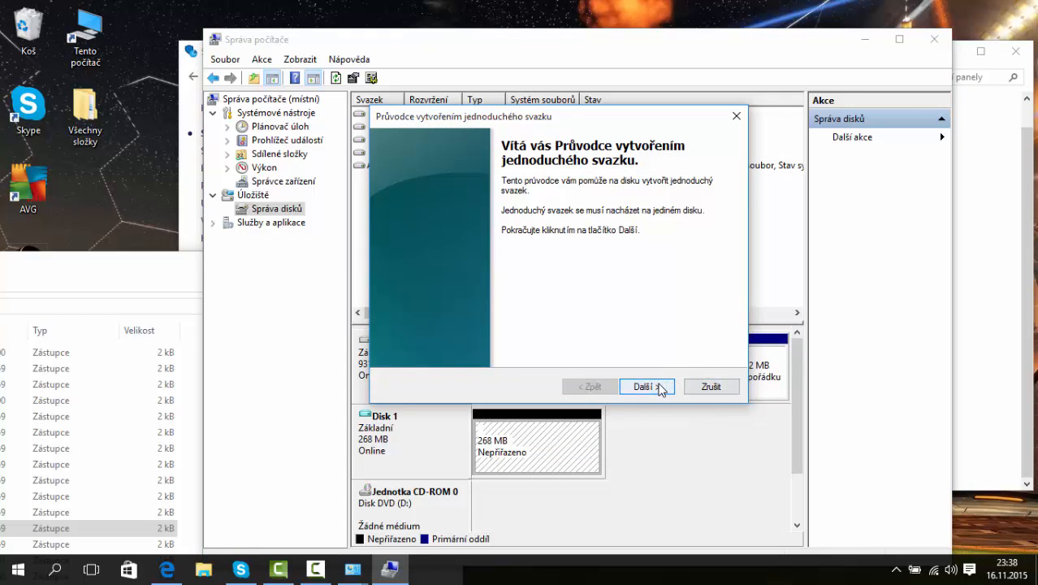
pyautogui.click(658, 387)
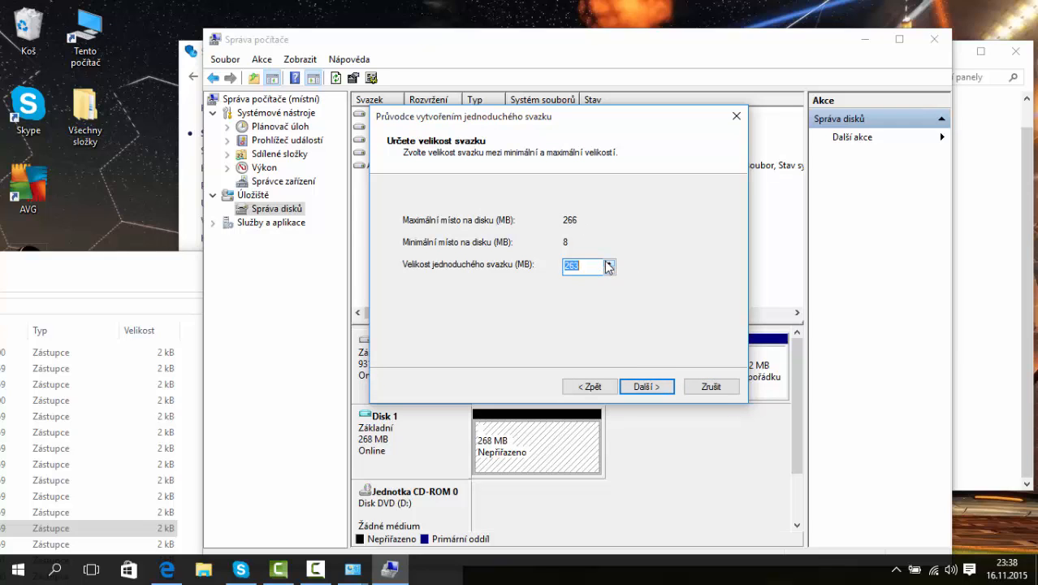
pyautogui.click(657, 388)
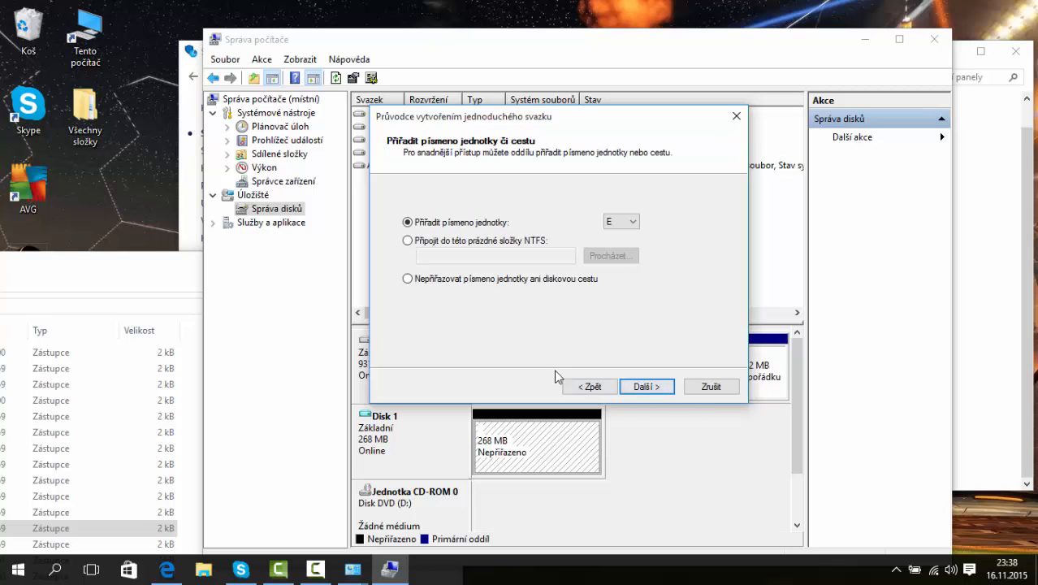
# Review the available drive letters and assign letter E to the new volume.
pyautogui.click(627, 221)
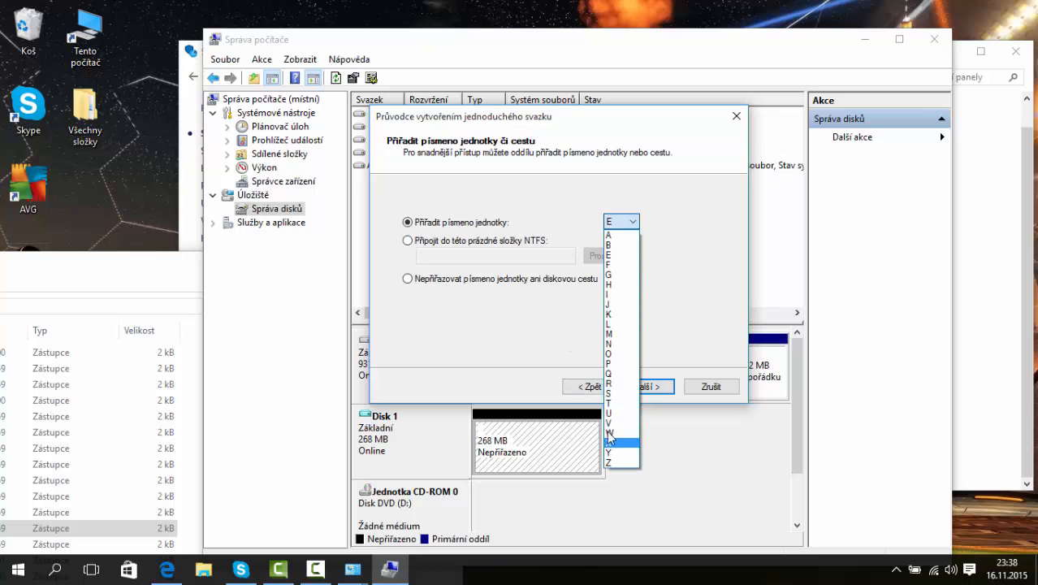
pyautogui.click(655, 268)
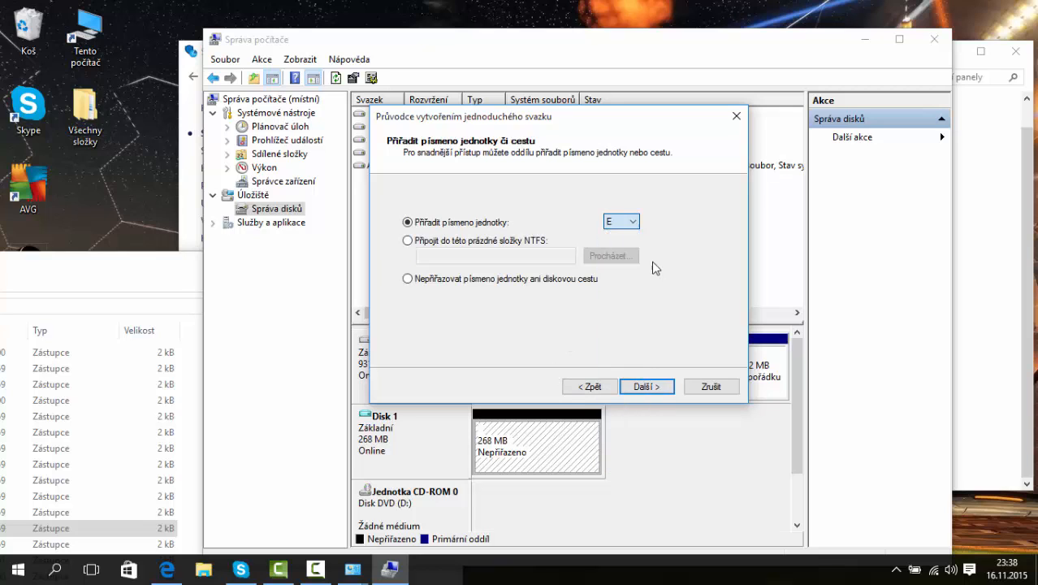
pyautogui.click(647, 387)
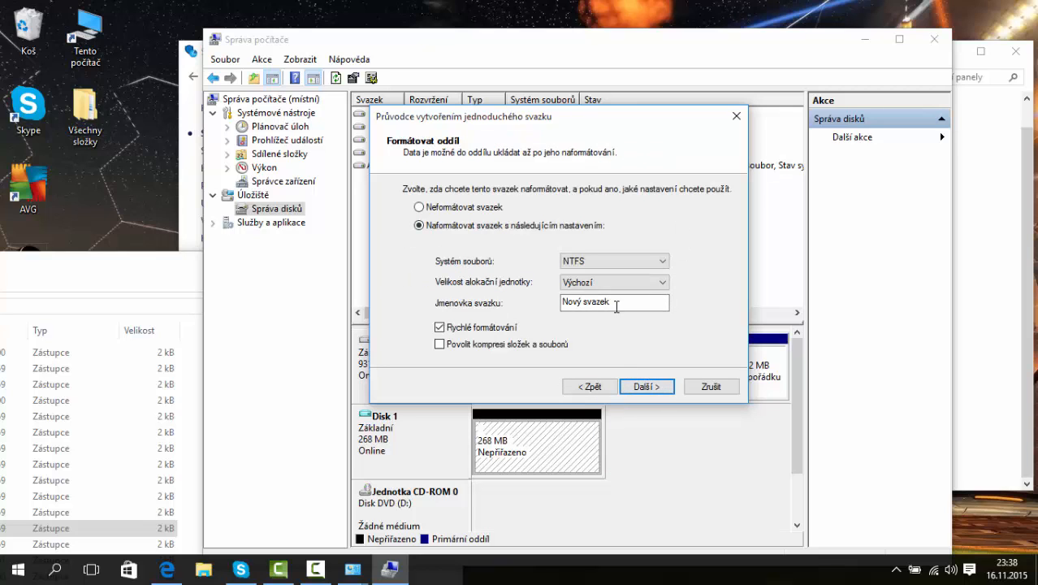
# Label the new volume Acer, keep NTFS with quick formatting, and finish creating it.
pyautogui.moveTo(616, 305); pyautogui.dragTo(456, 306)
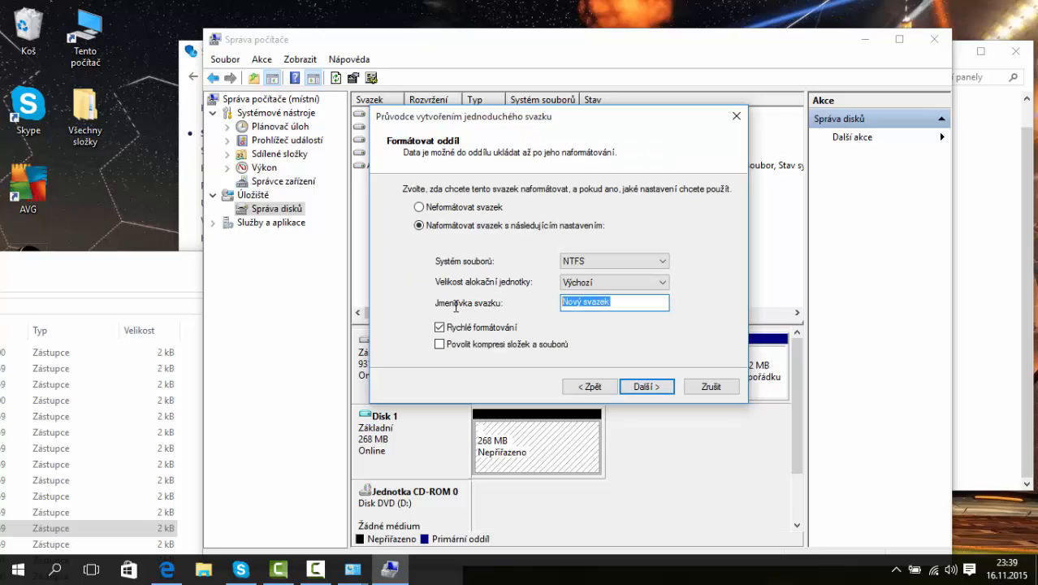
pyautogui.press('BackSpace')
pyautogui.click(646, 386)
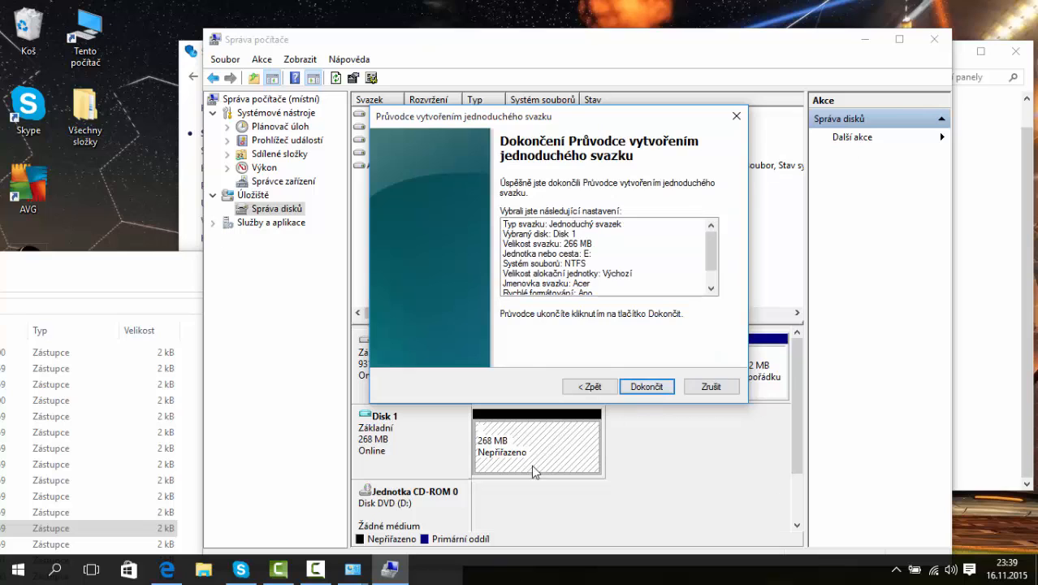
pyautogui.click(662, 385)
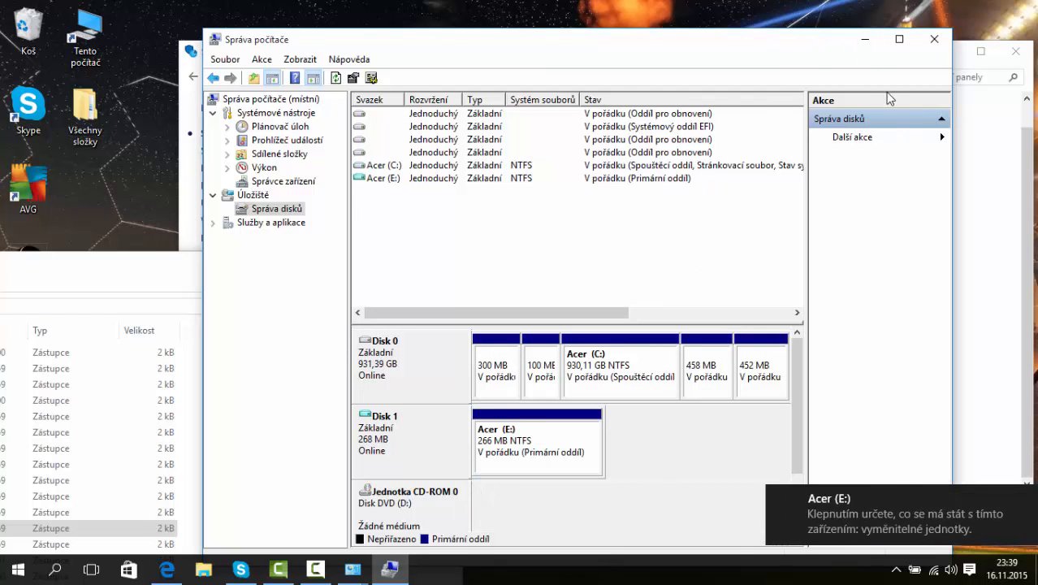
# Minimize Správa počítače and open Tento počítač to view the new Acer (E:) drive and its contents.
pyautogui.click(865, 43)
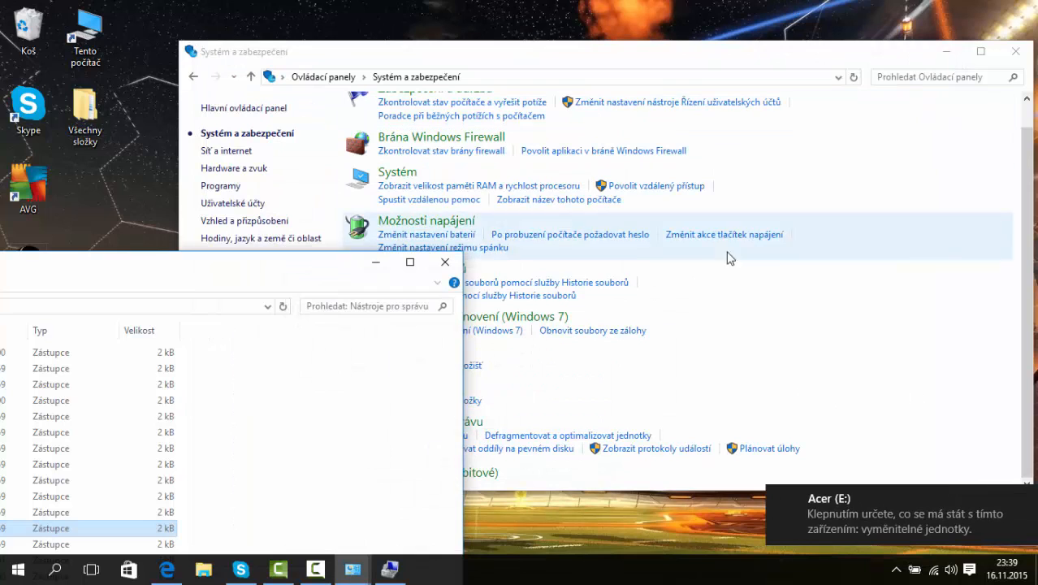
pyautogui.doubleClick(111, 64)
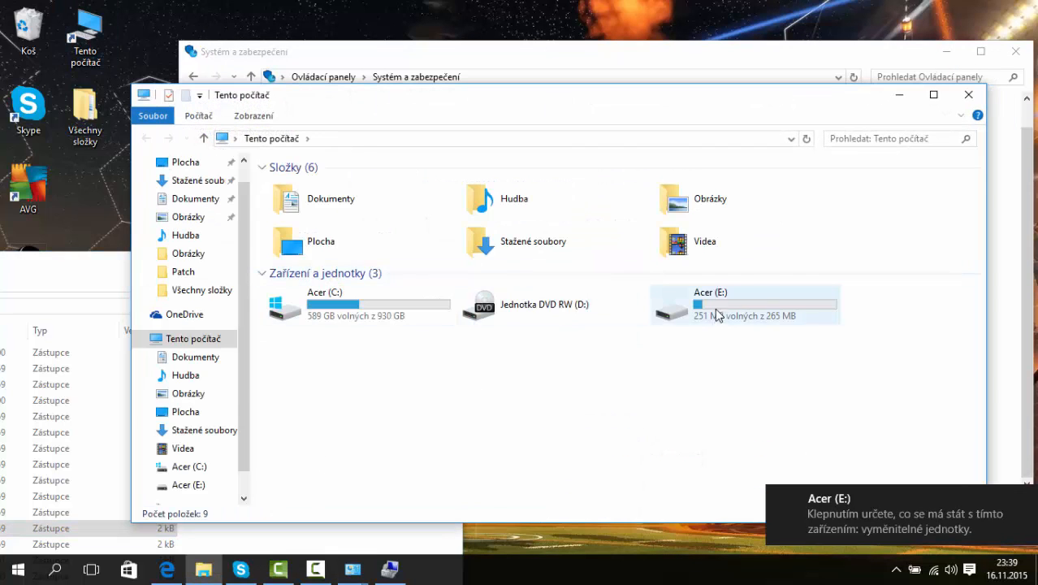
pyautogui.doubleClick(716, 315)
pyautogui.hotkey('alt', 'Left')
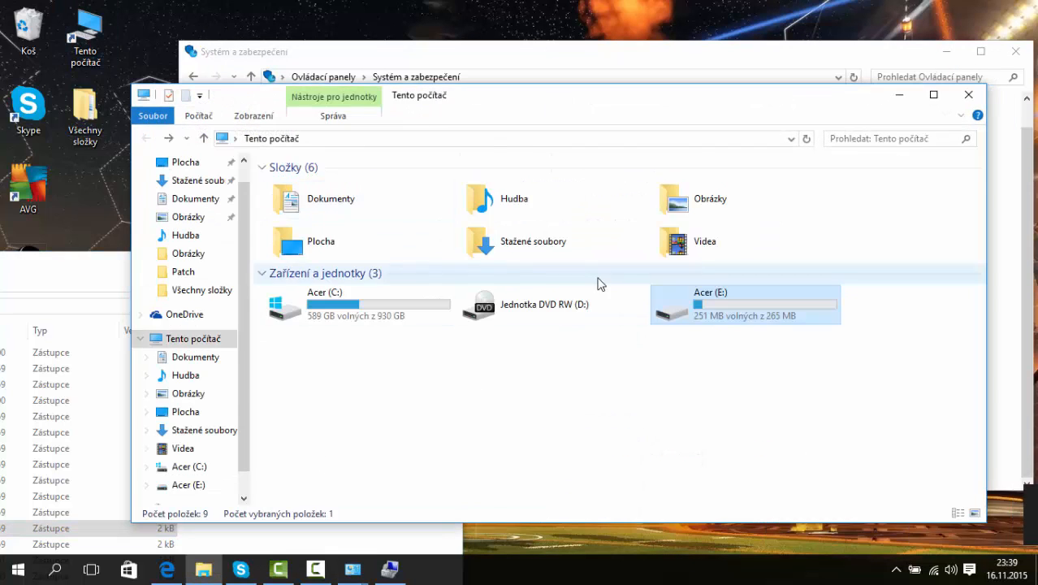
# Format the Acer (E:) drive with the FAT file system, 8192-byte allocation units and quick formatting.
pyautogui.rightClick(703, 307)
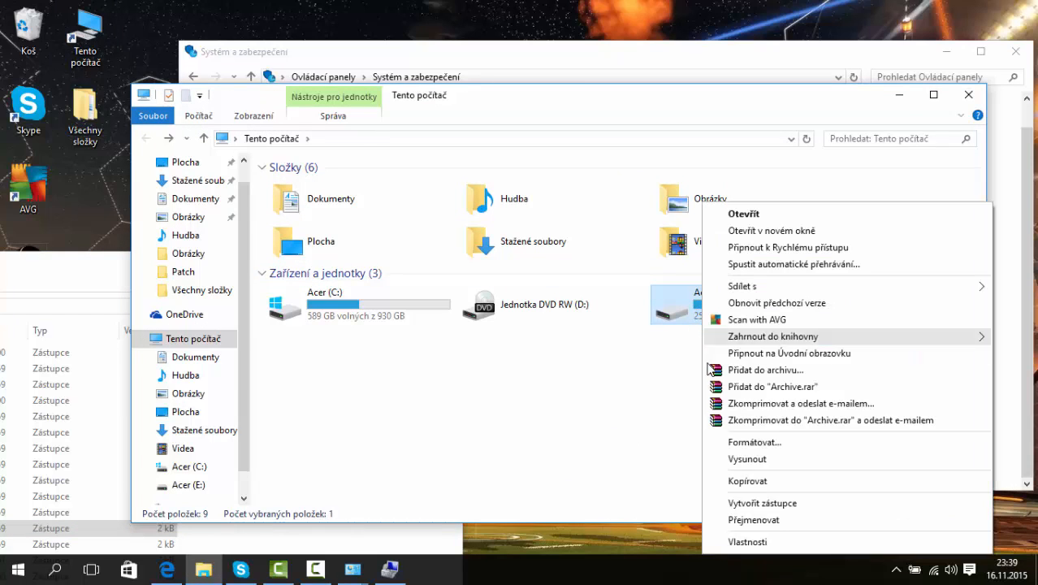
pyautogui.click(743, 442)
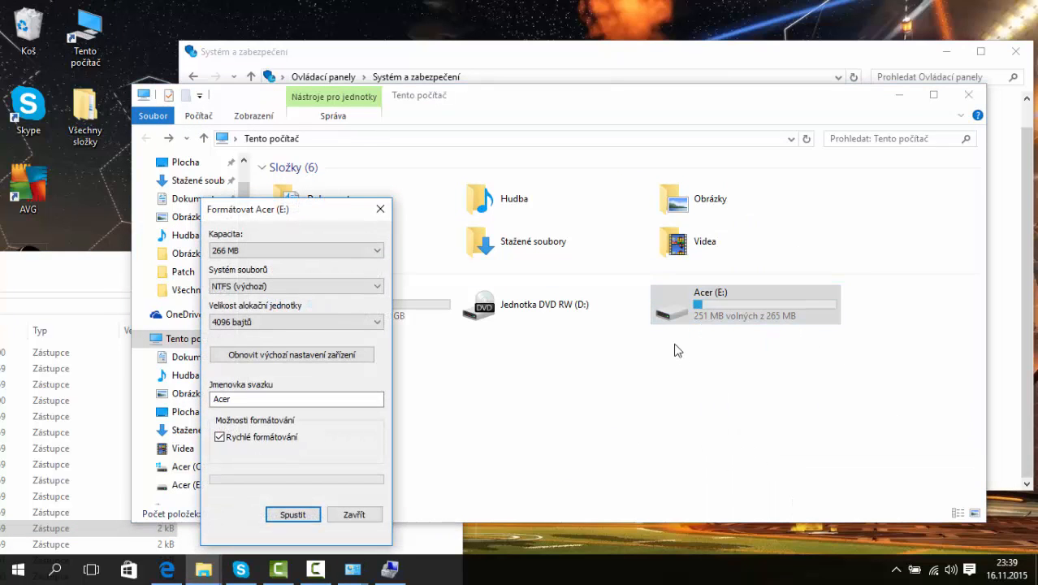
pyautogui.click(307, 290)
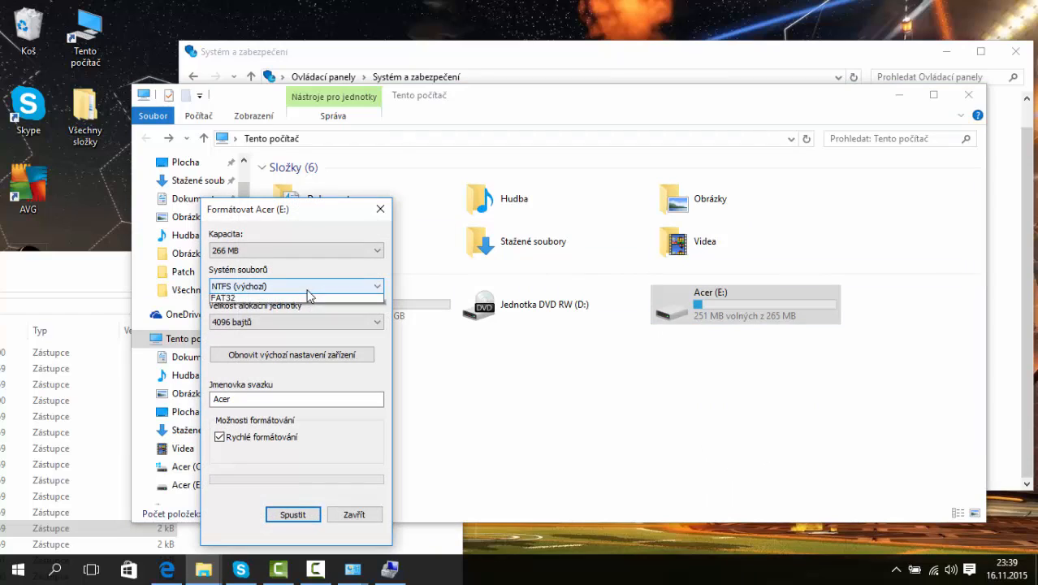
pyautogui.click(261, 311)
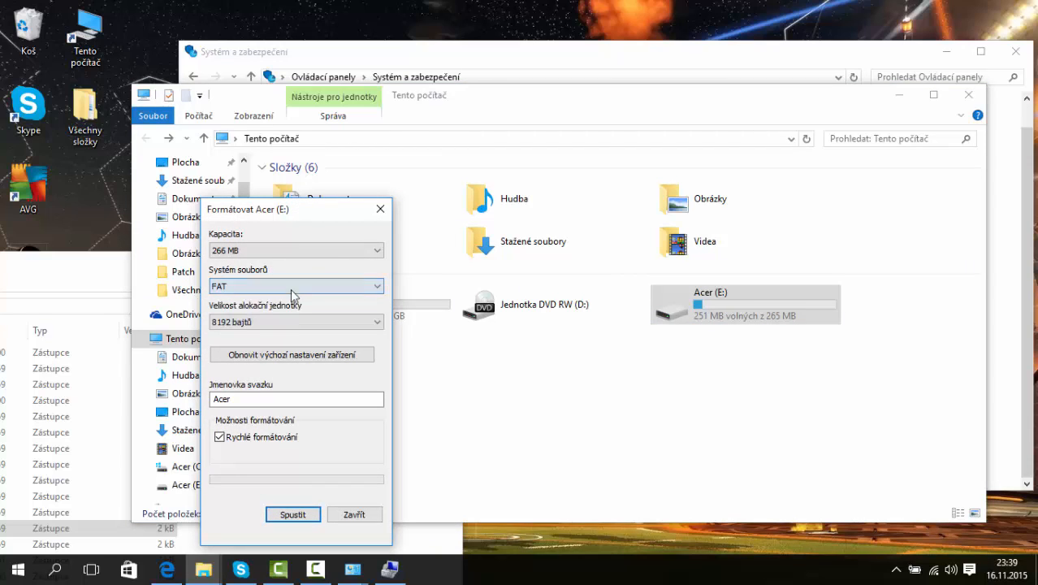
pyautogui.click(301, 514)
pyautogui.click(630, 285)
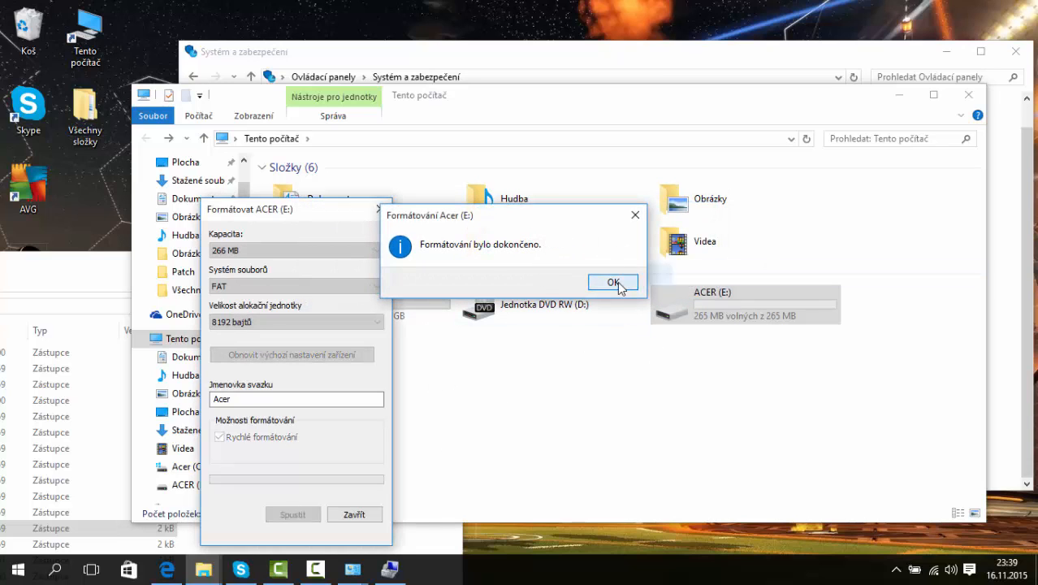
pyautogui.click(611, 280)
# Check the contents of the formatted ACER (E:) drive, and close its window and the format dialog.
pyautogui.doubleClick(735, 315)
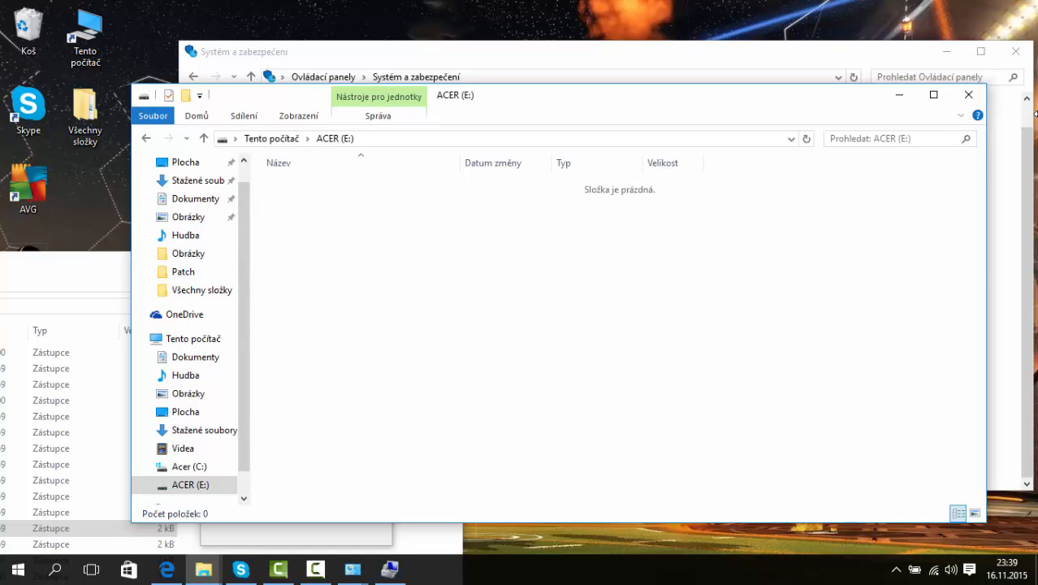
pyautogui.click(982, 103)
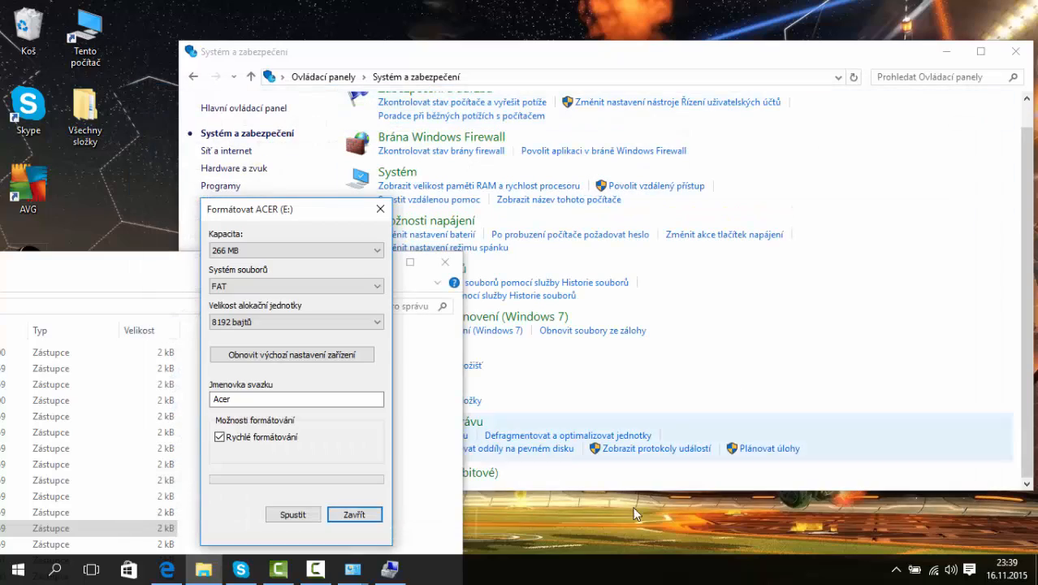
pyautogui.click(354, 519)
pyautogui.moveTo(297, 266); pyautogui.dragTo(62, 294)
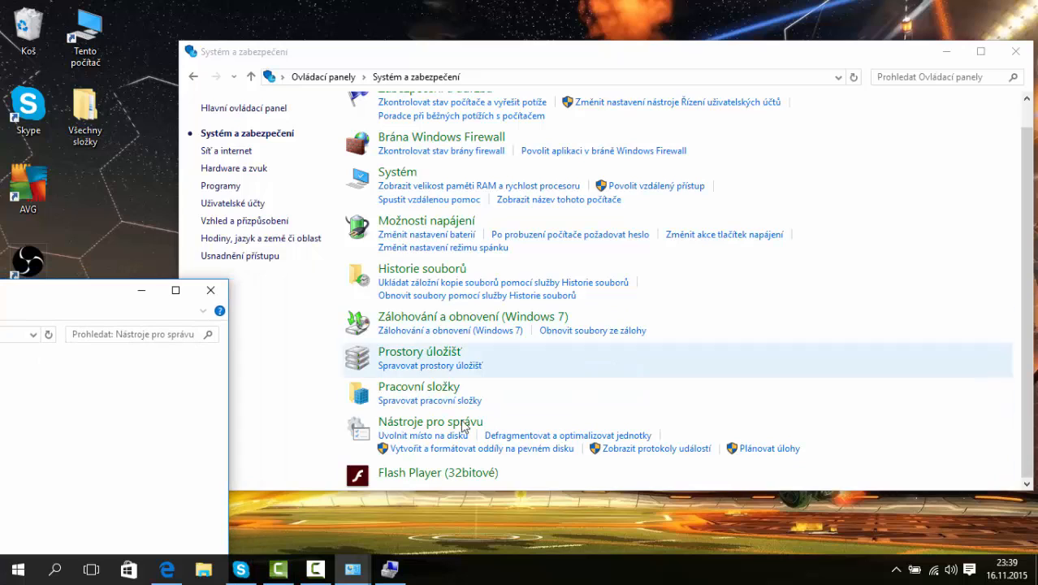
pyautogui.click(390, 568)
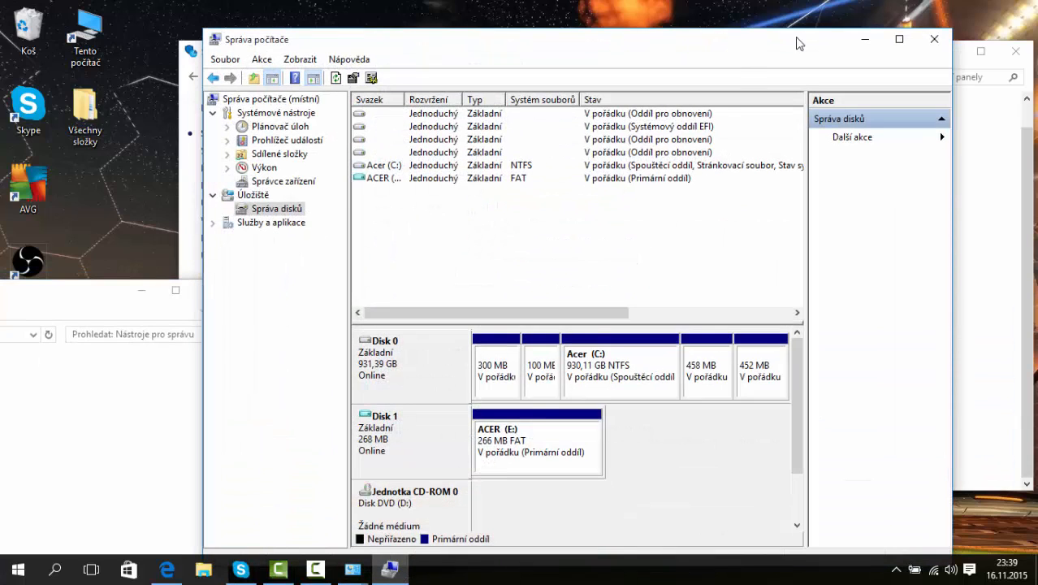
pyautogui.click(864, 39)
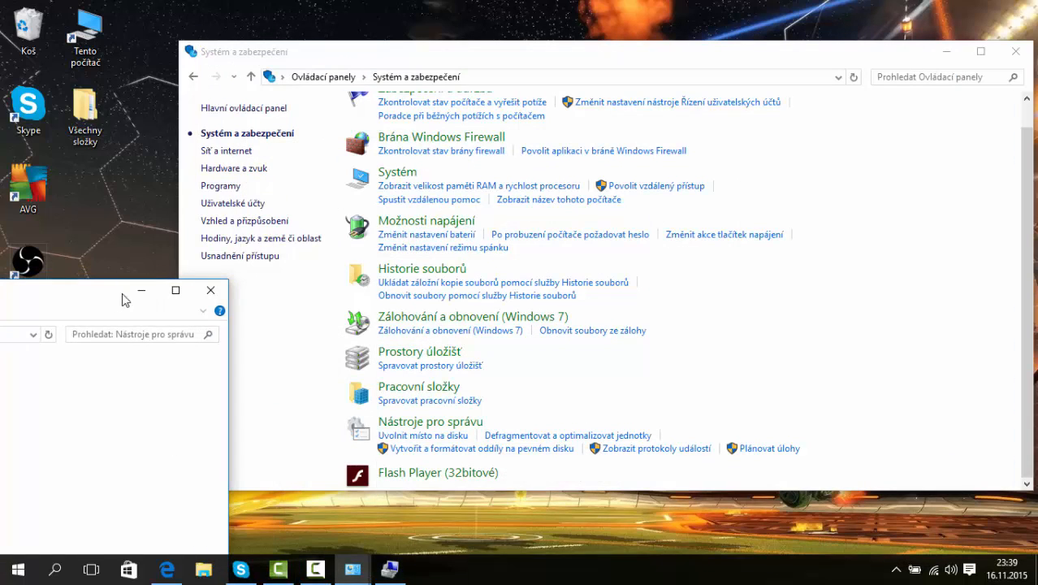
pyautogui.moveTo(114, 292); pyautogui.dragTo(362, 195)
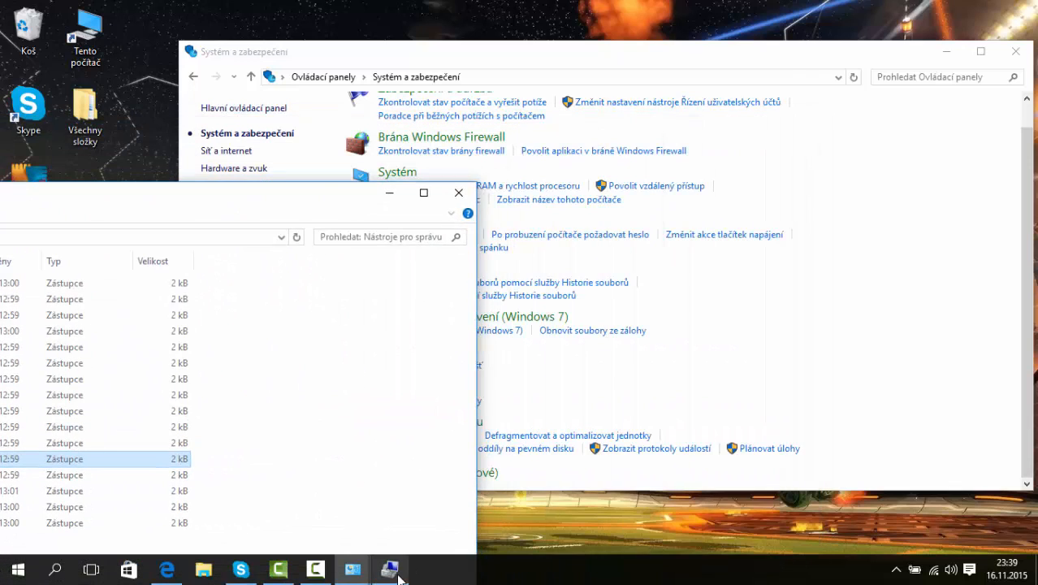
# Detach the virtual hard disk Disk 1 in Správa počítače and close that window.
pyautogui.click(390, 567)
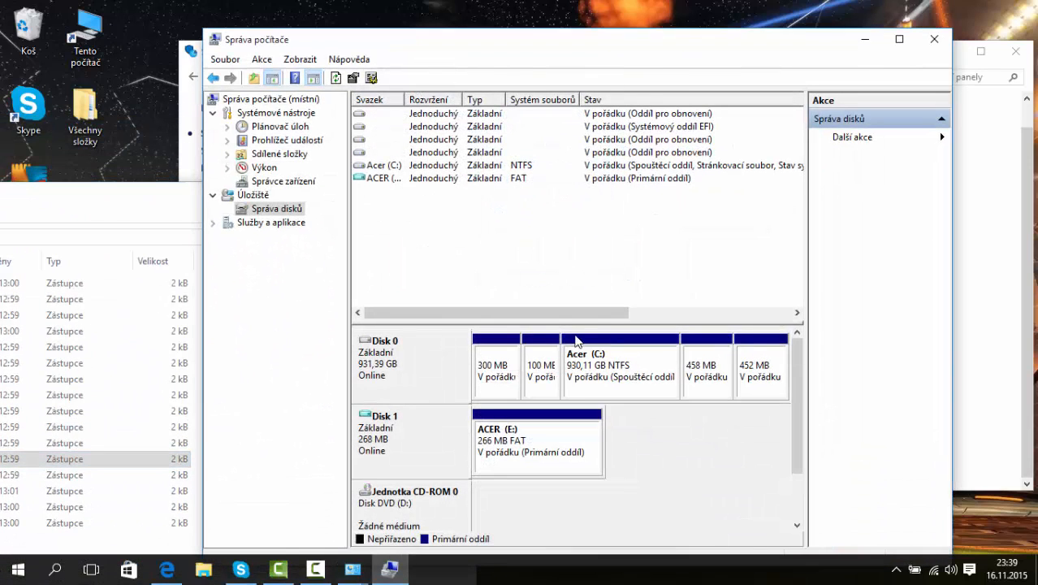
pyautogui.rightClick(451, 443)
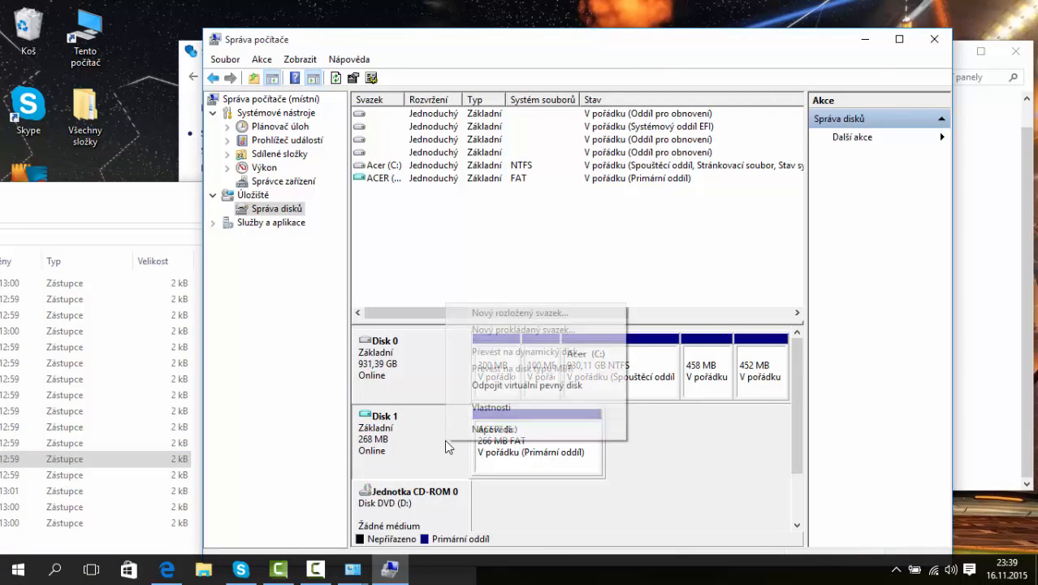
pyautogui.click(504, 387)
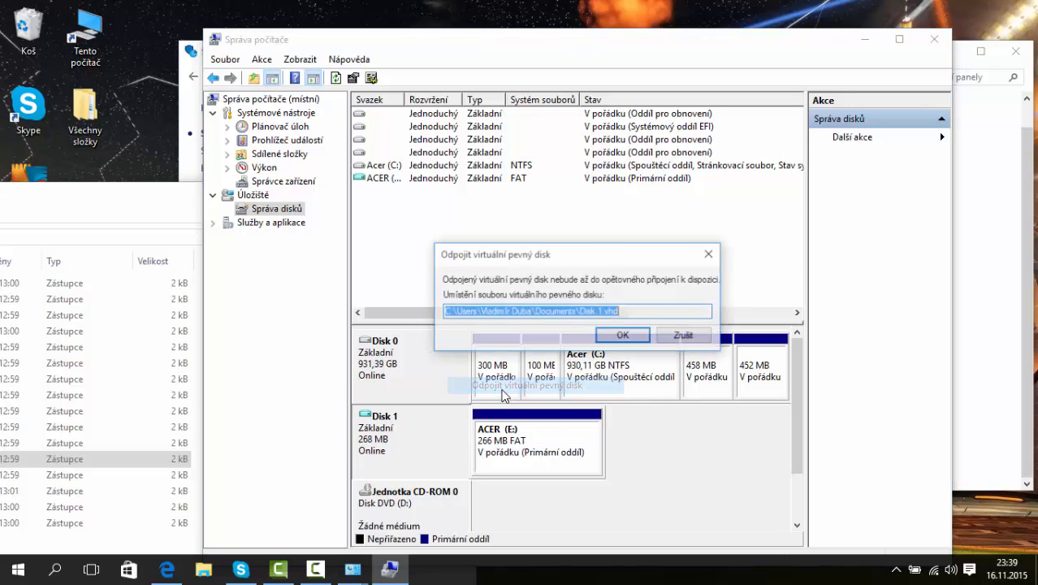
pyautogui.click(618, 334)
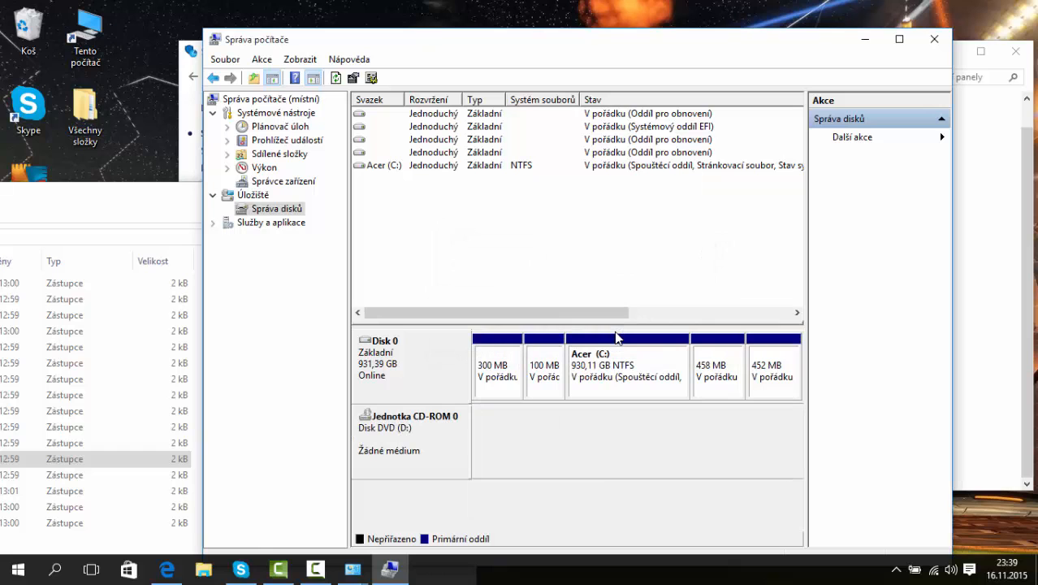
pyautogui.click(933, 39)
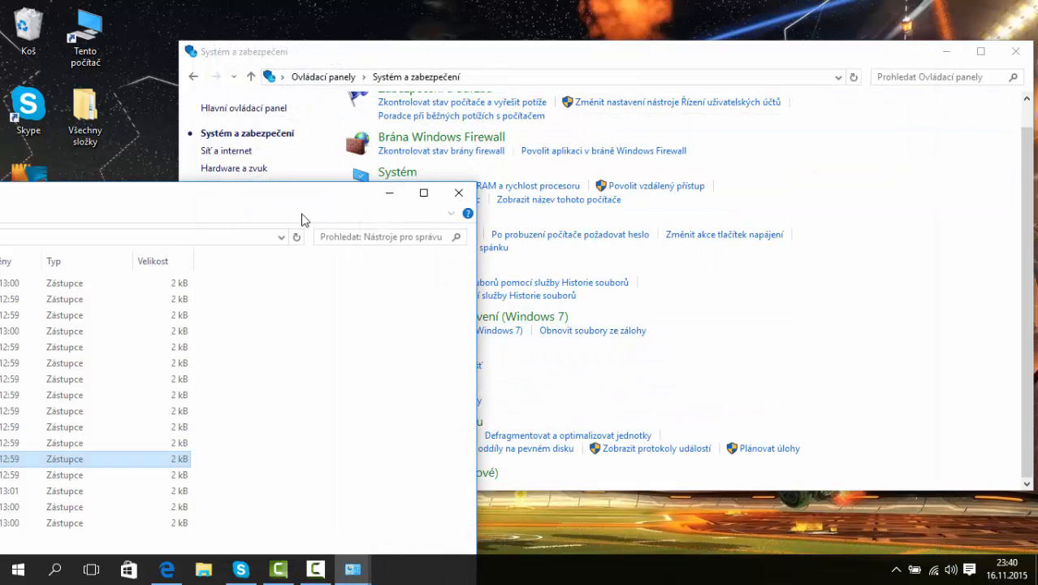
# Delete the virtual disk file Disk.1 from the Dokumenty folder in Tento počítač.
pyautogui.moveTo(302, 215); pyautogui.dragTo(785, 419)
pyautogui.doubleClick(85, 36)
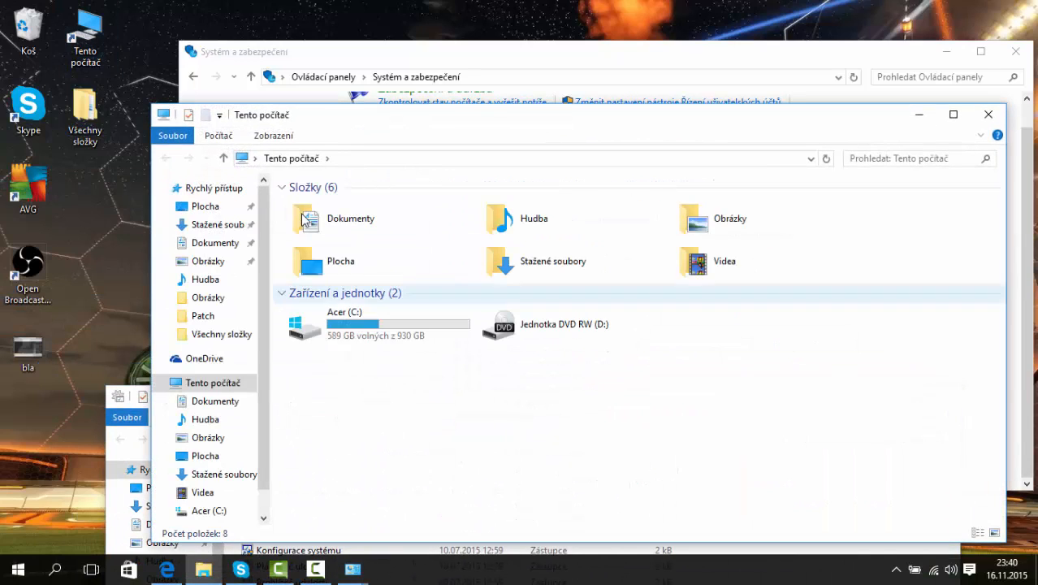
pyautogui.doubleClick(304, 218)
pyautogui.click(322, 236)
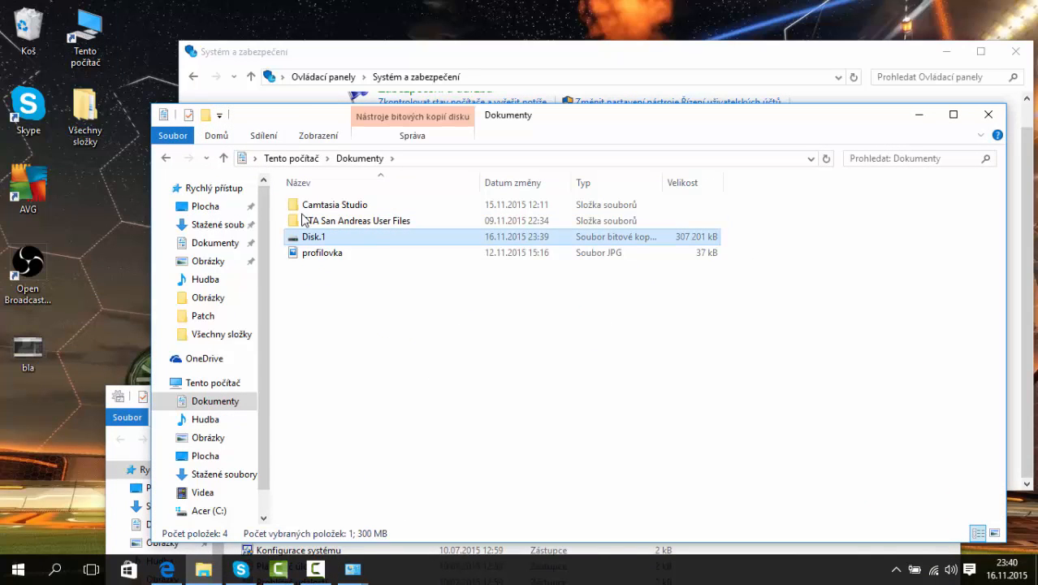
pyautogui.rightClick(321, 237)
pyautogui.click(366, 502)
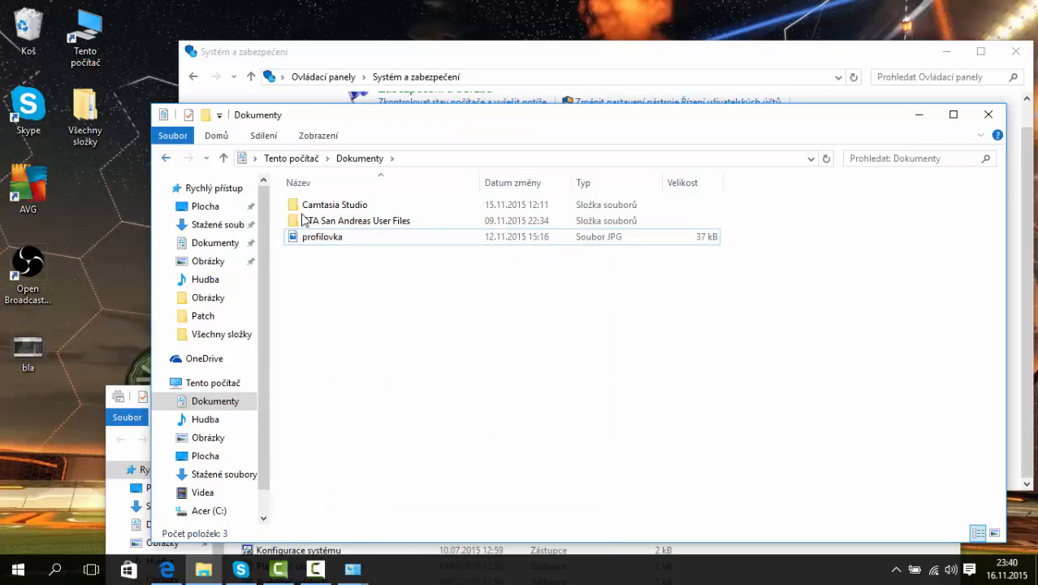
# Return from Dokumenty to Tento počítač and close all open windows, including Systém a zabezpečení and Nástroje pro správu.
pyautogui.press('BackSpace')
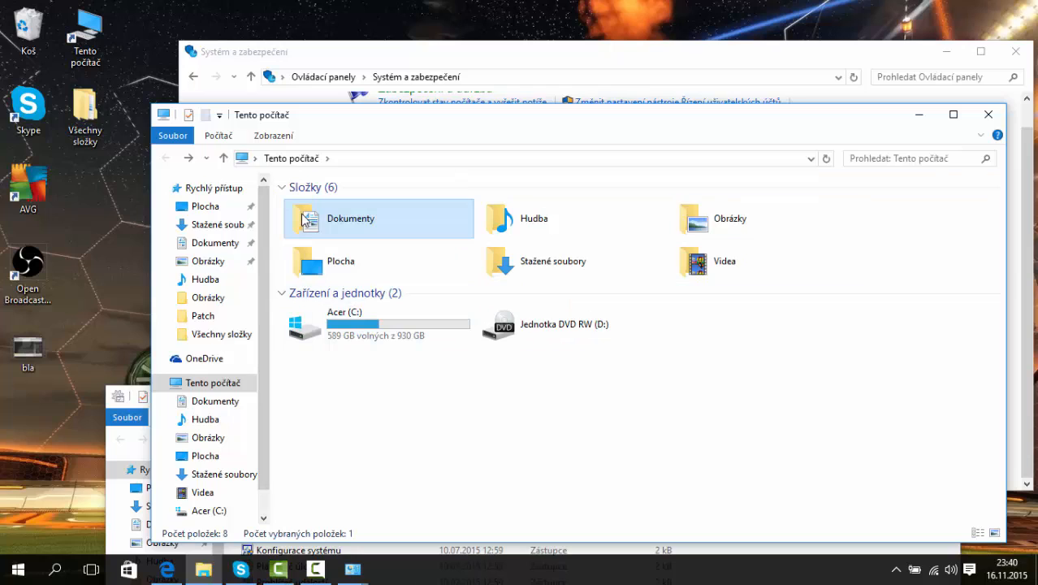
pyautogui.moveTo(885, 114); pyautogui.dragTo(336, 175)
pyautogui.click(1015, 52)
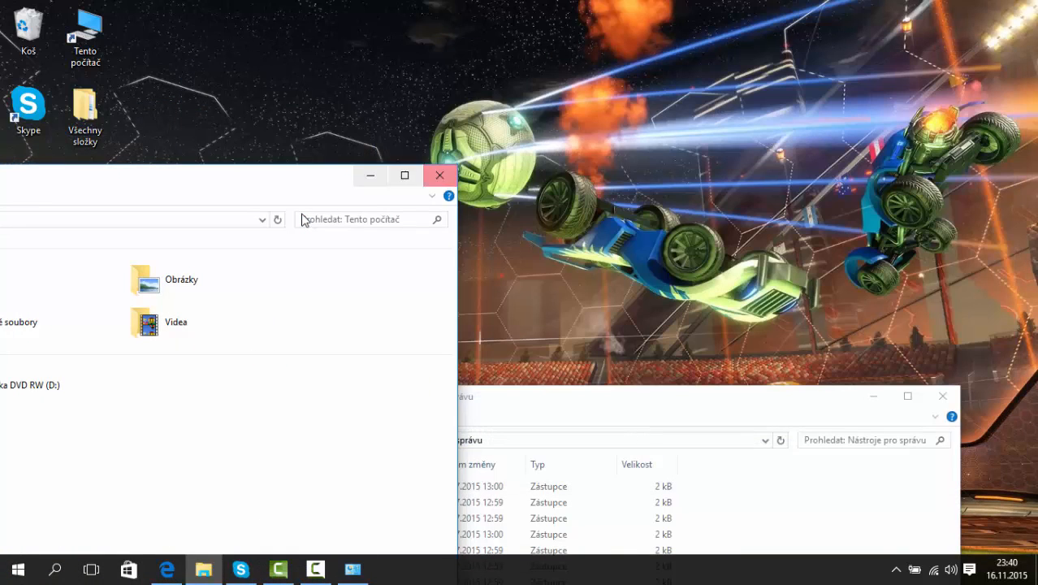
pyautogui.click(440, 174)
pyautogui.click(942, 395)
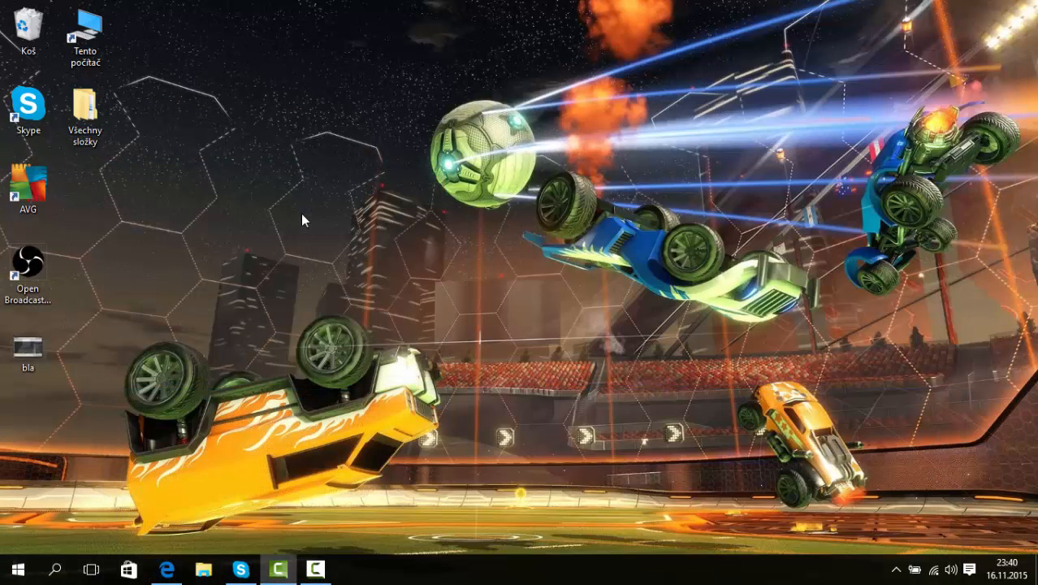